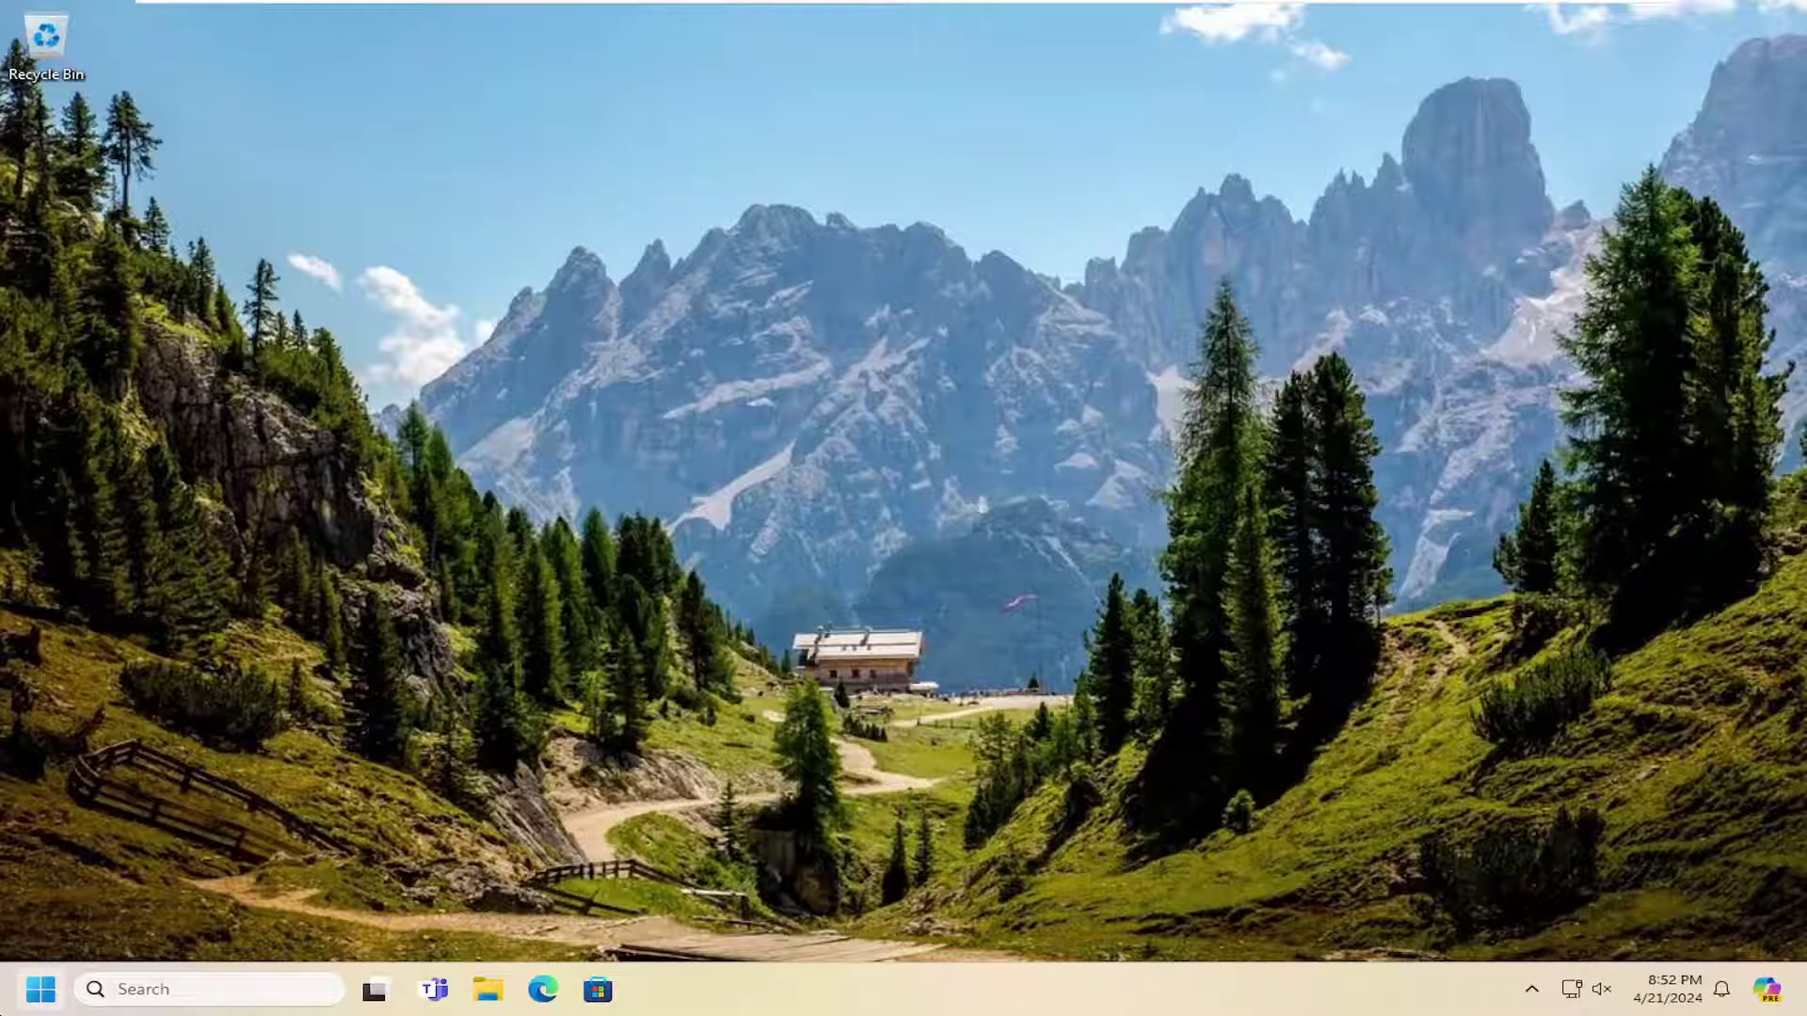
Search for 'cmd' and launch Command Prompt as administrator, approving the UAC prompt.
{"action": "left_click", "coordinate": [40, 989]}
{"action": "type", "text": "cmd"}
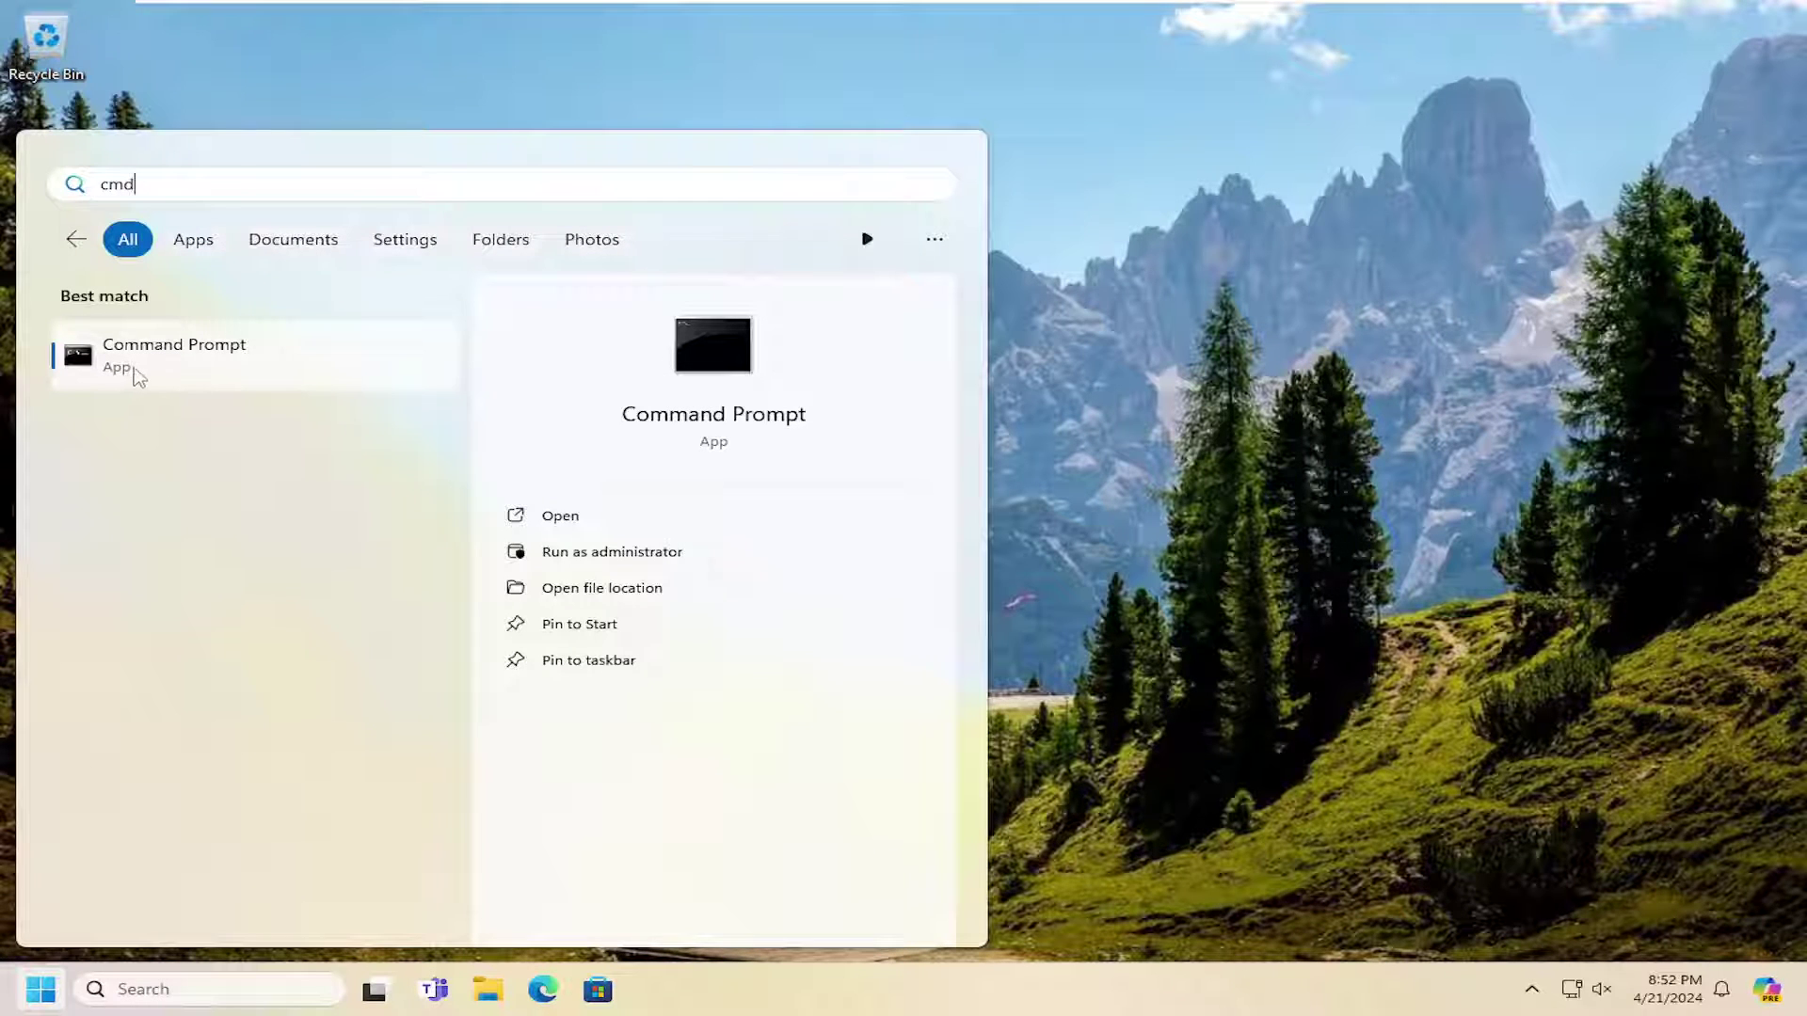
{"action": "right_click", "coordinate": [141, 365]}
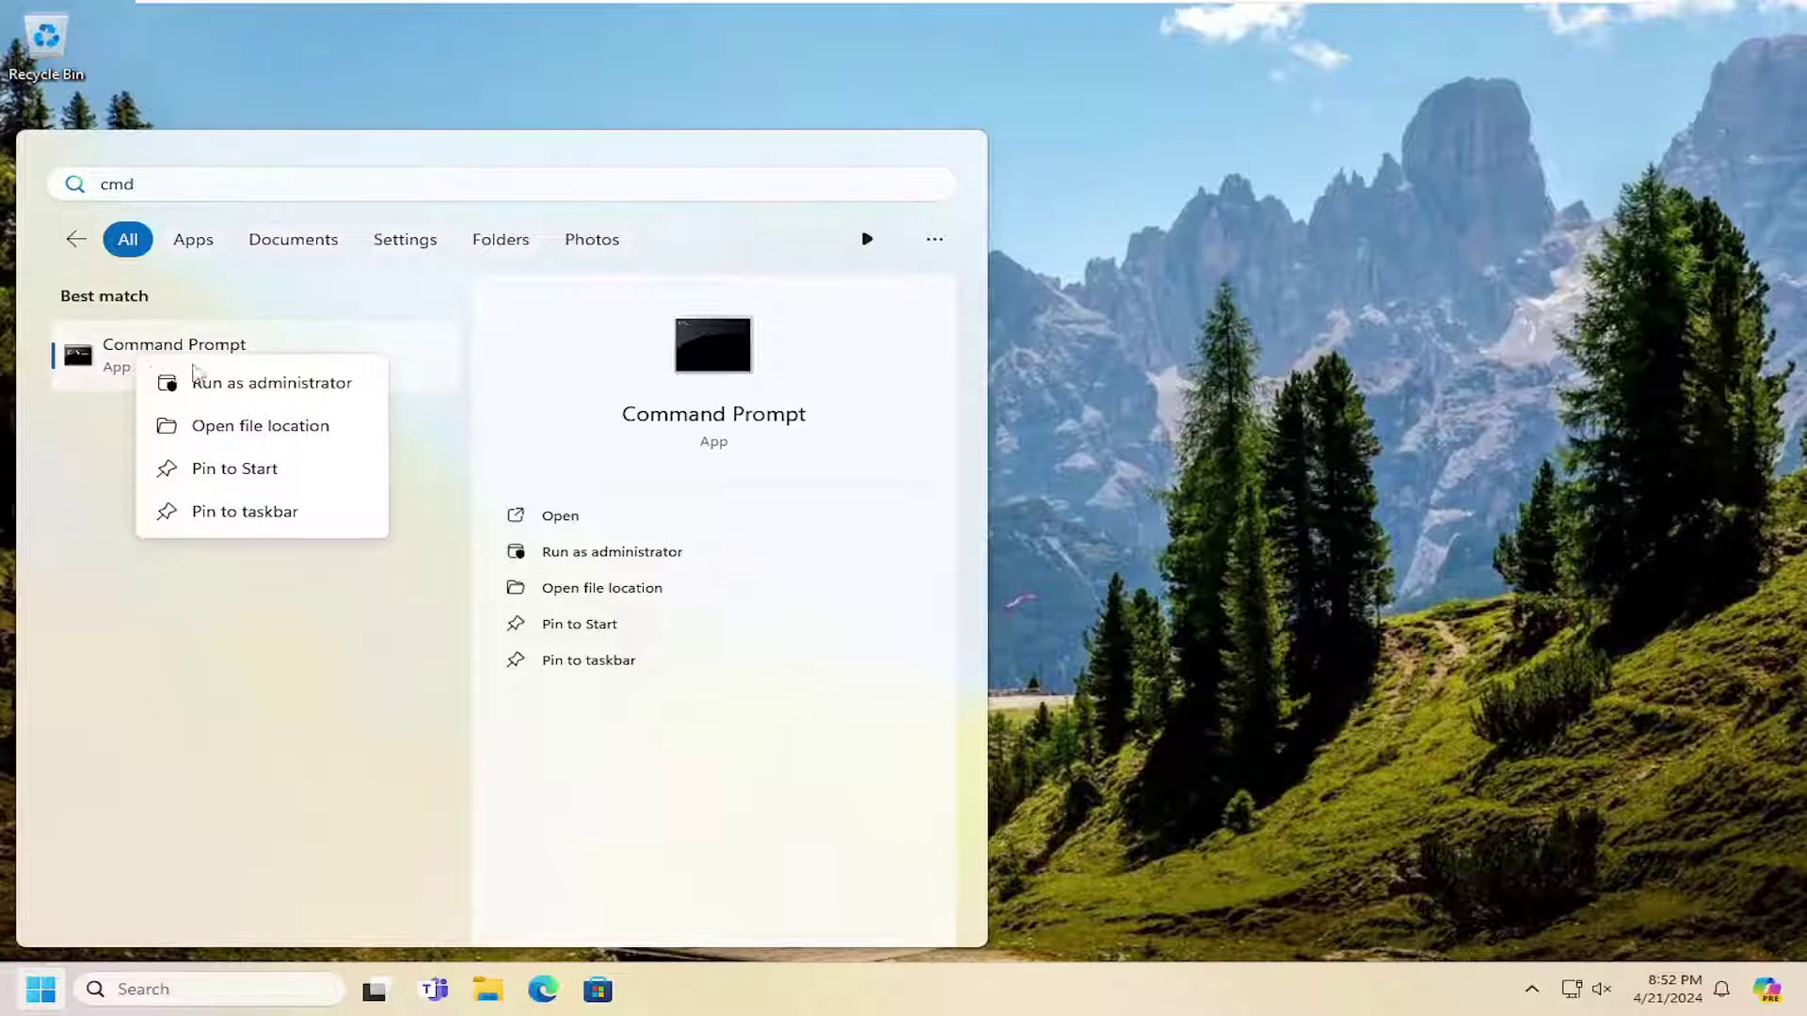
{"action": "left_click", "coordinate": [256, 386]}
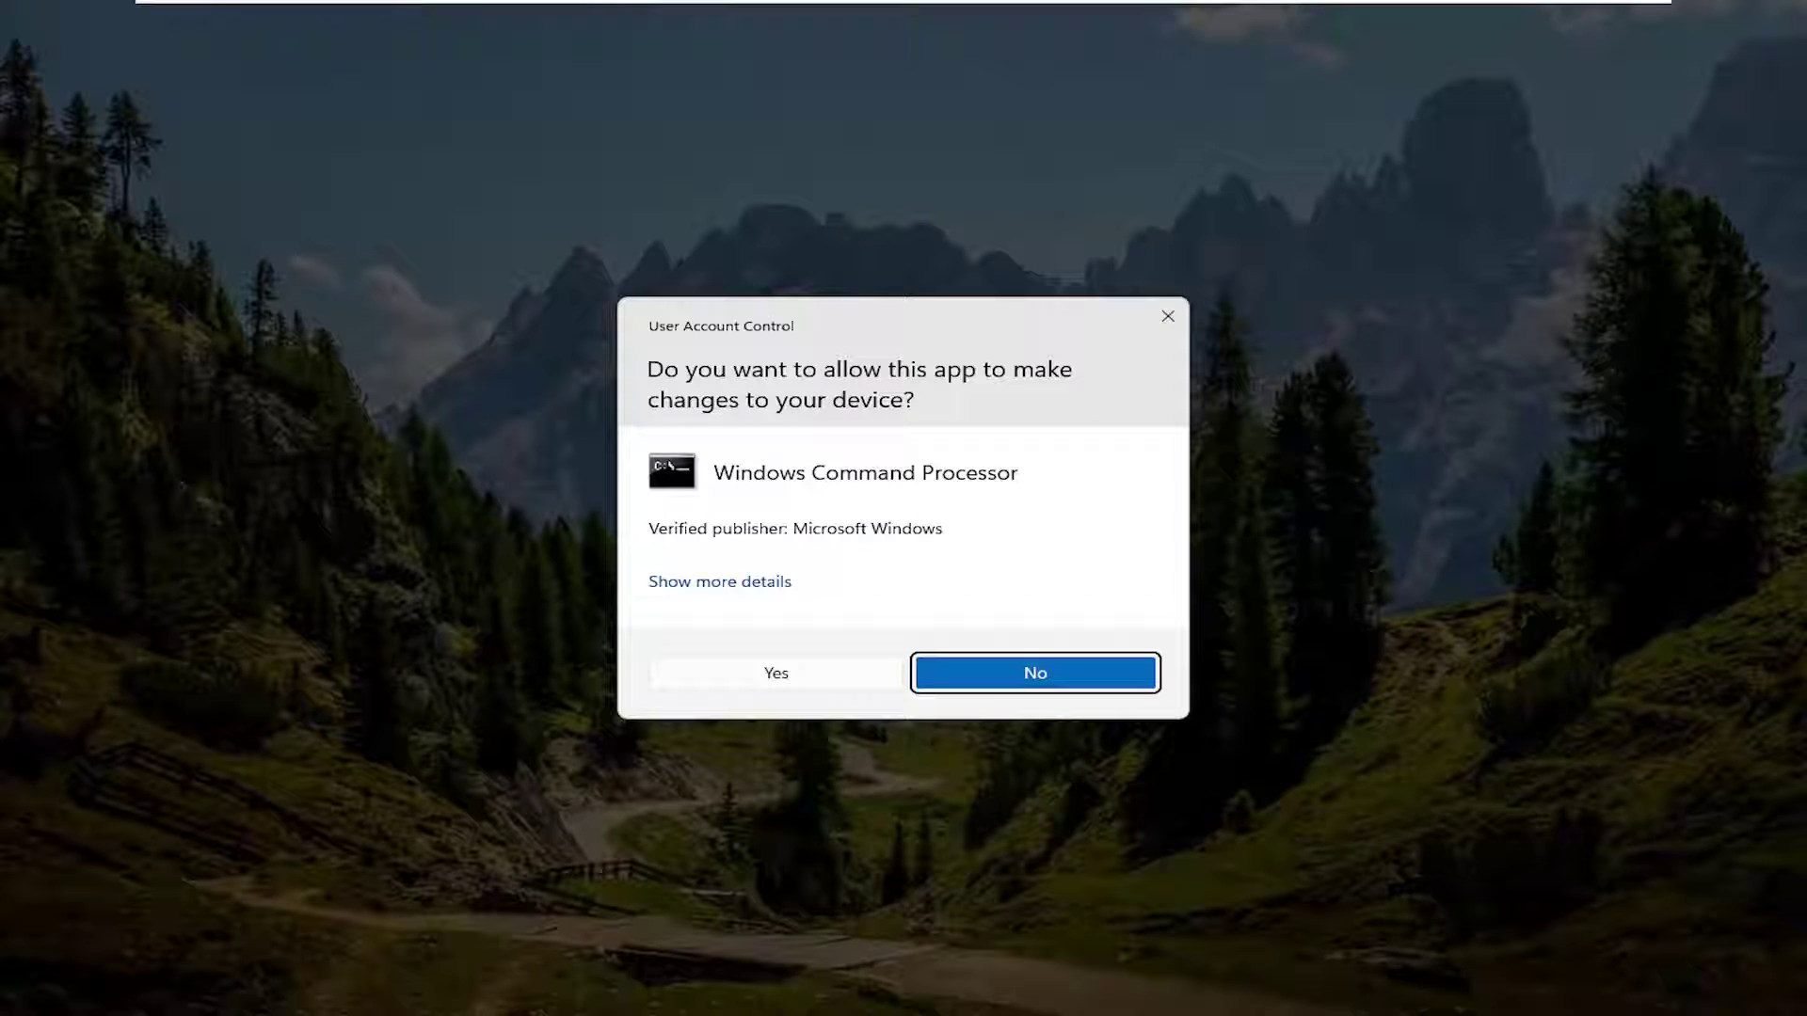
{"action": "left_click", "coordinate": [817, 674]}
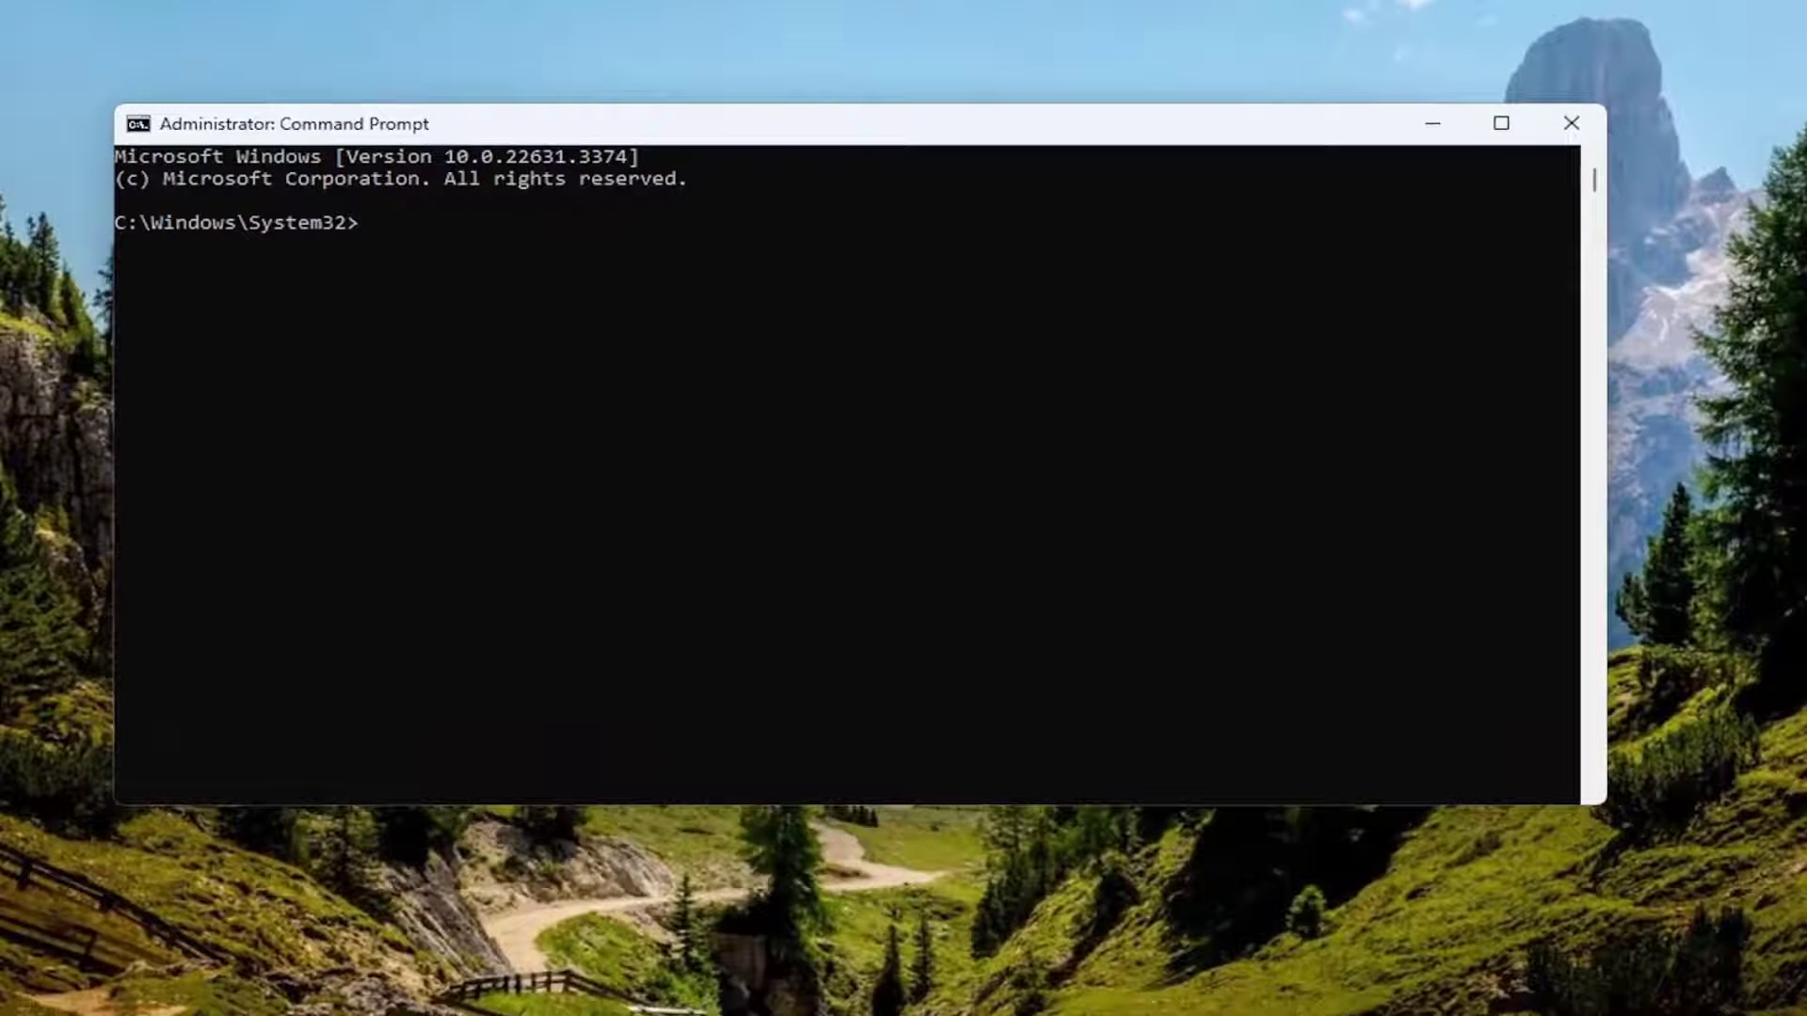
Run ipconfig /flushdns to clear the DNS resolver cache.
{"action": "left_click", "coordinate": [740, 382]}
{"action": "type", "text": "ipconfig /flushdns"}
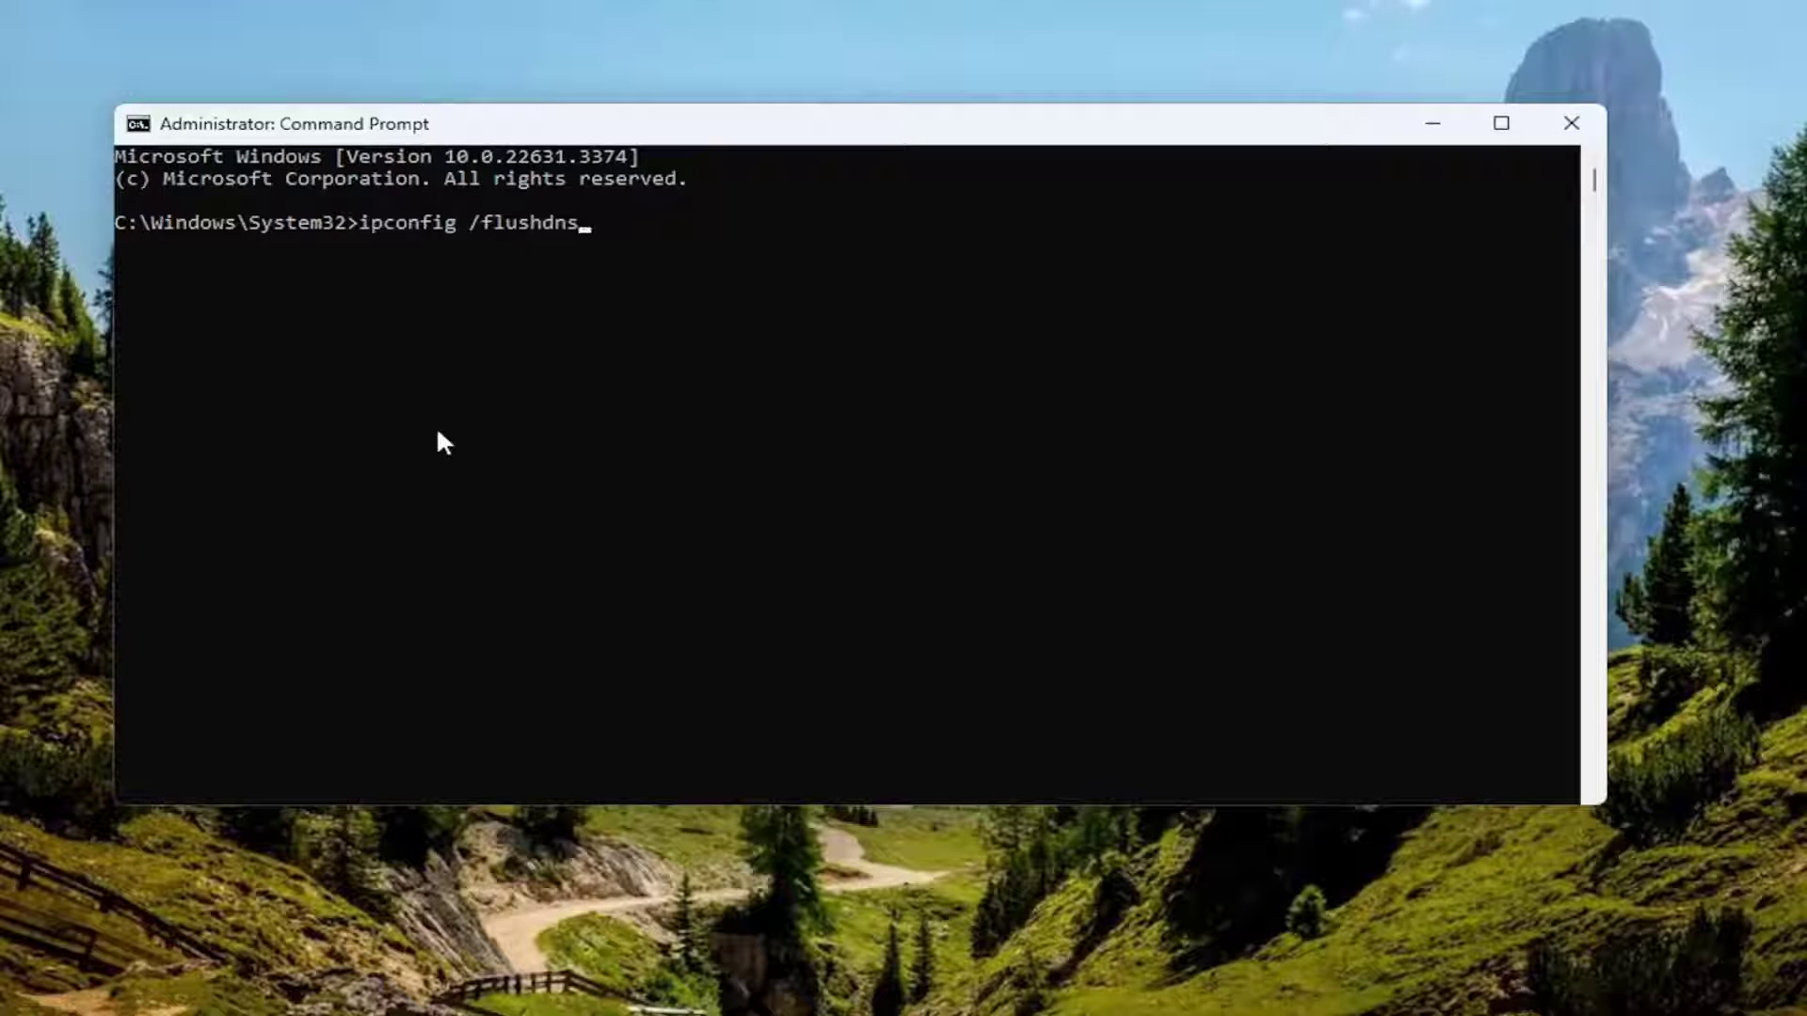
{"action": "key", "text": "Return"}
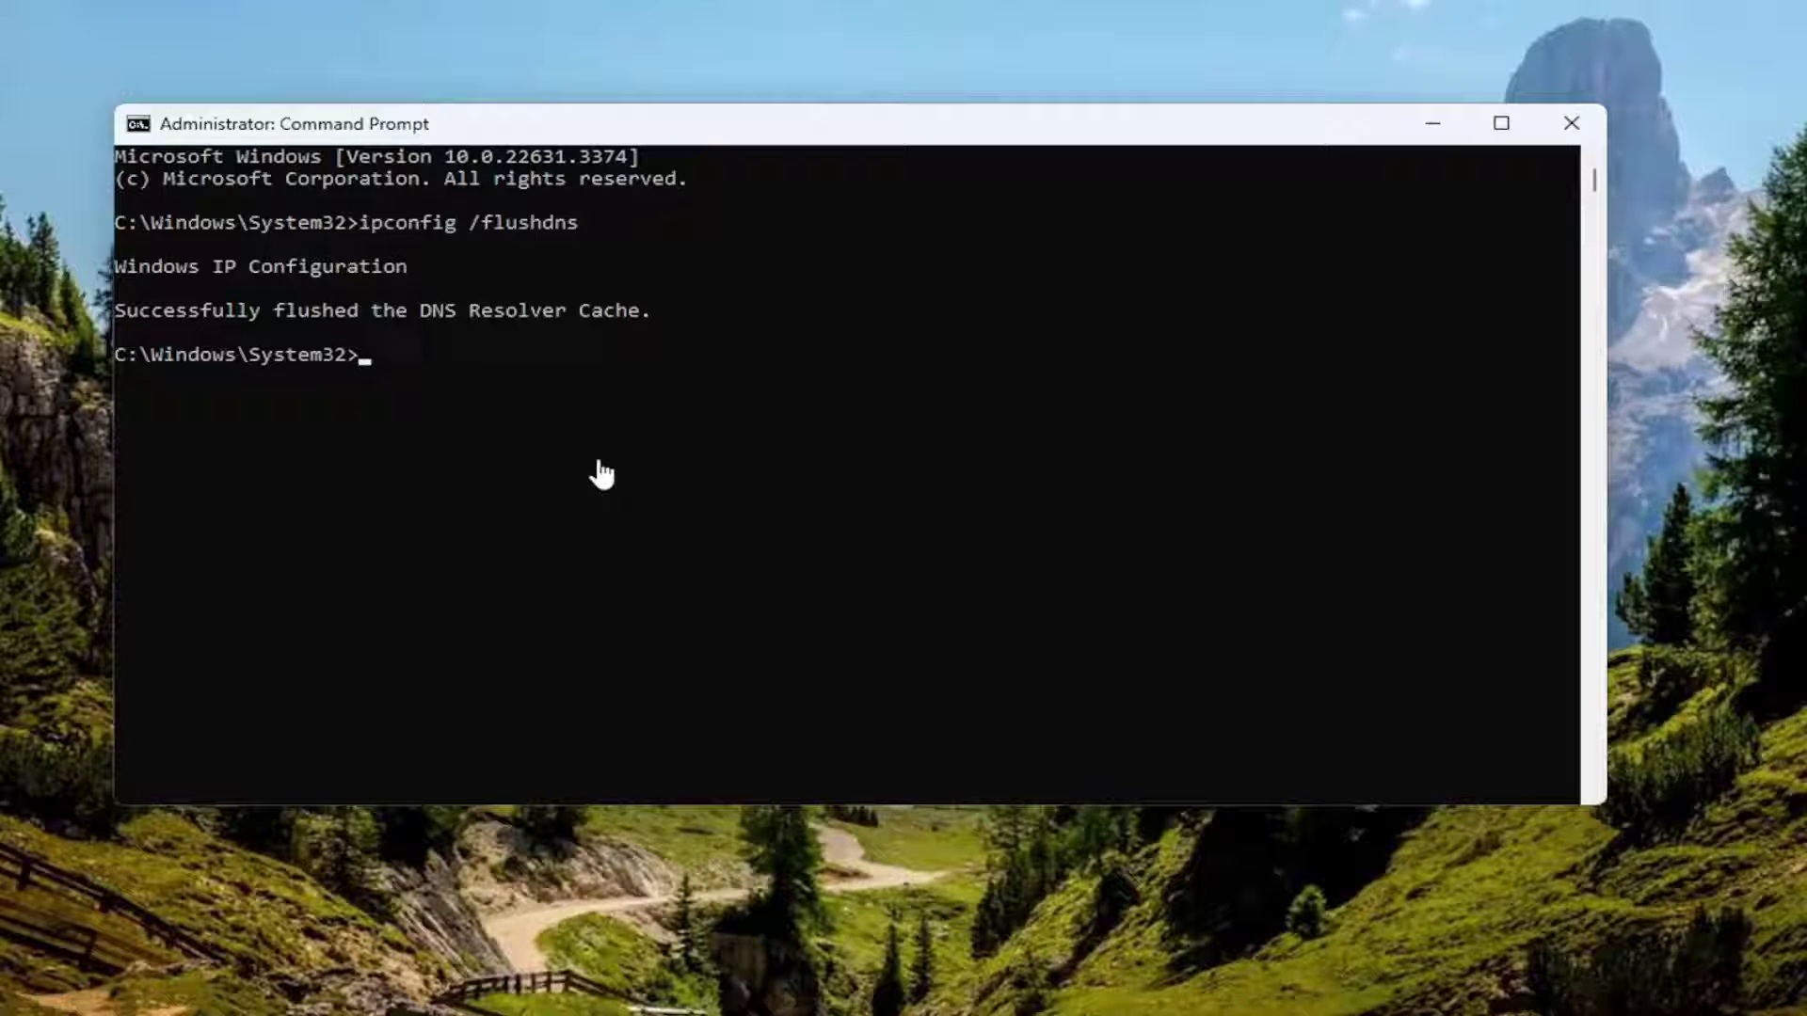
Run netsh winsock reset, then minimize the Command Prompt window.
{"action": "type", "text": "netsh winsock reset"}
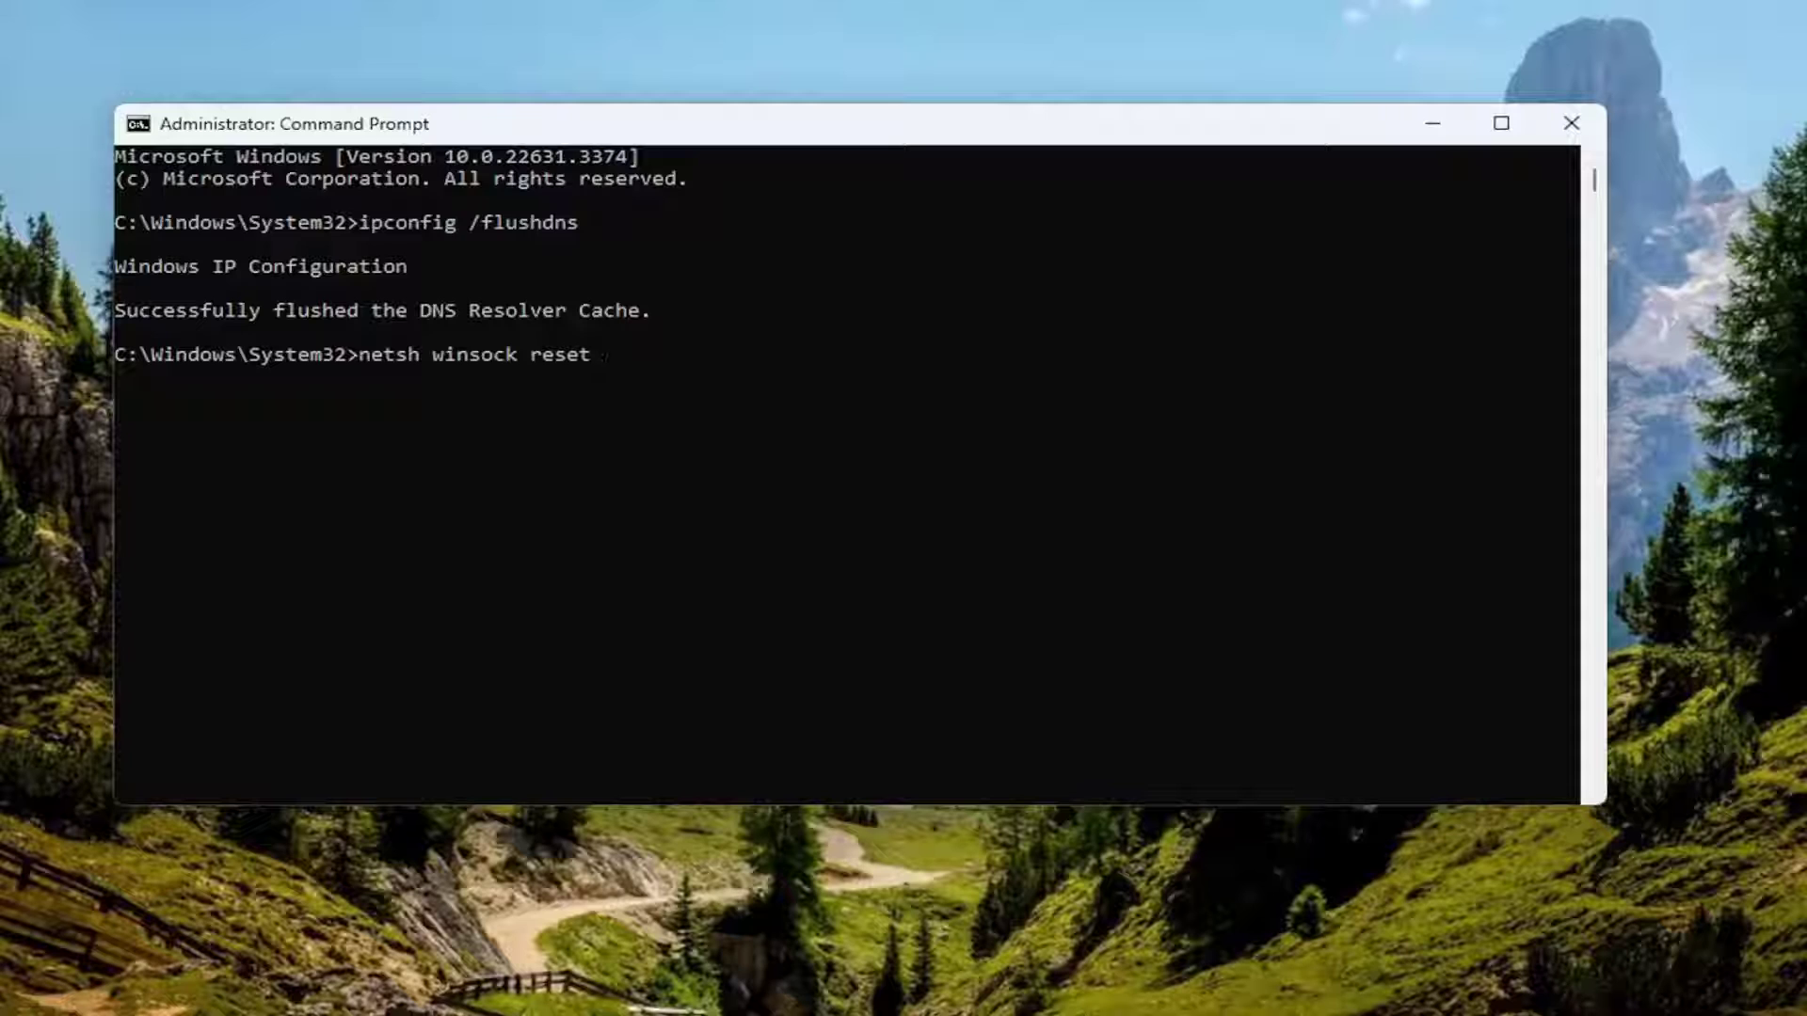
{"action": "left_click", "coordinate": [969, 399]}
{"action": "key", "text": "Return"}
{"action": "key", "text": "Return"}
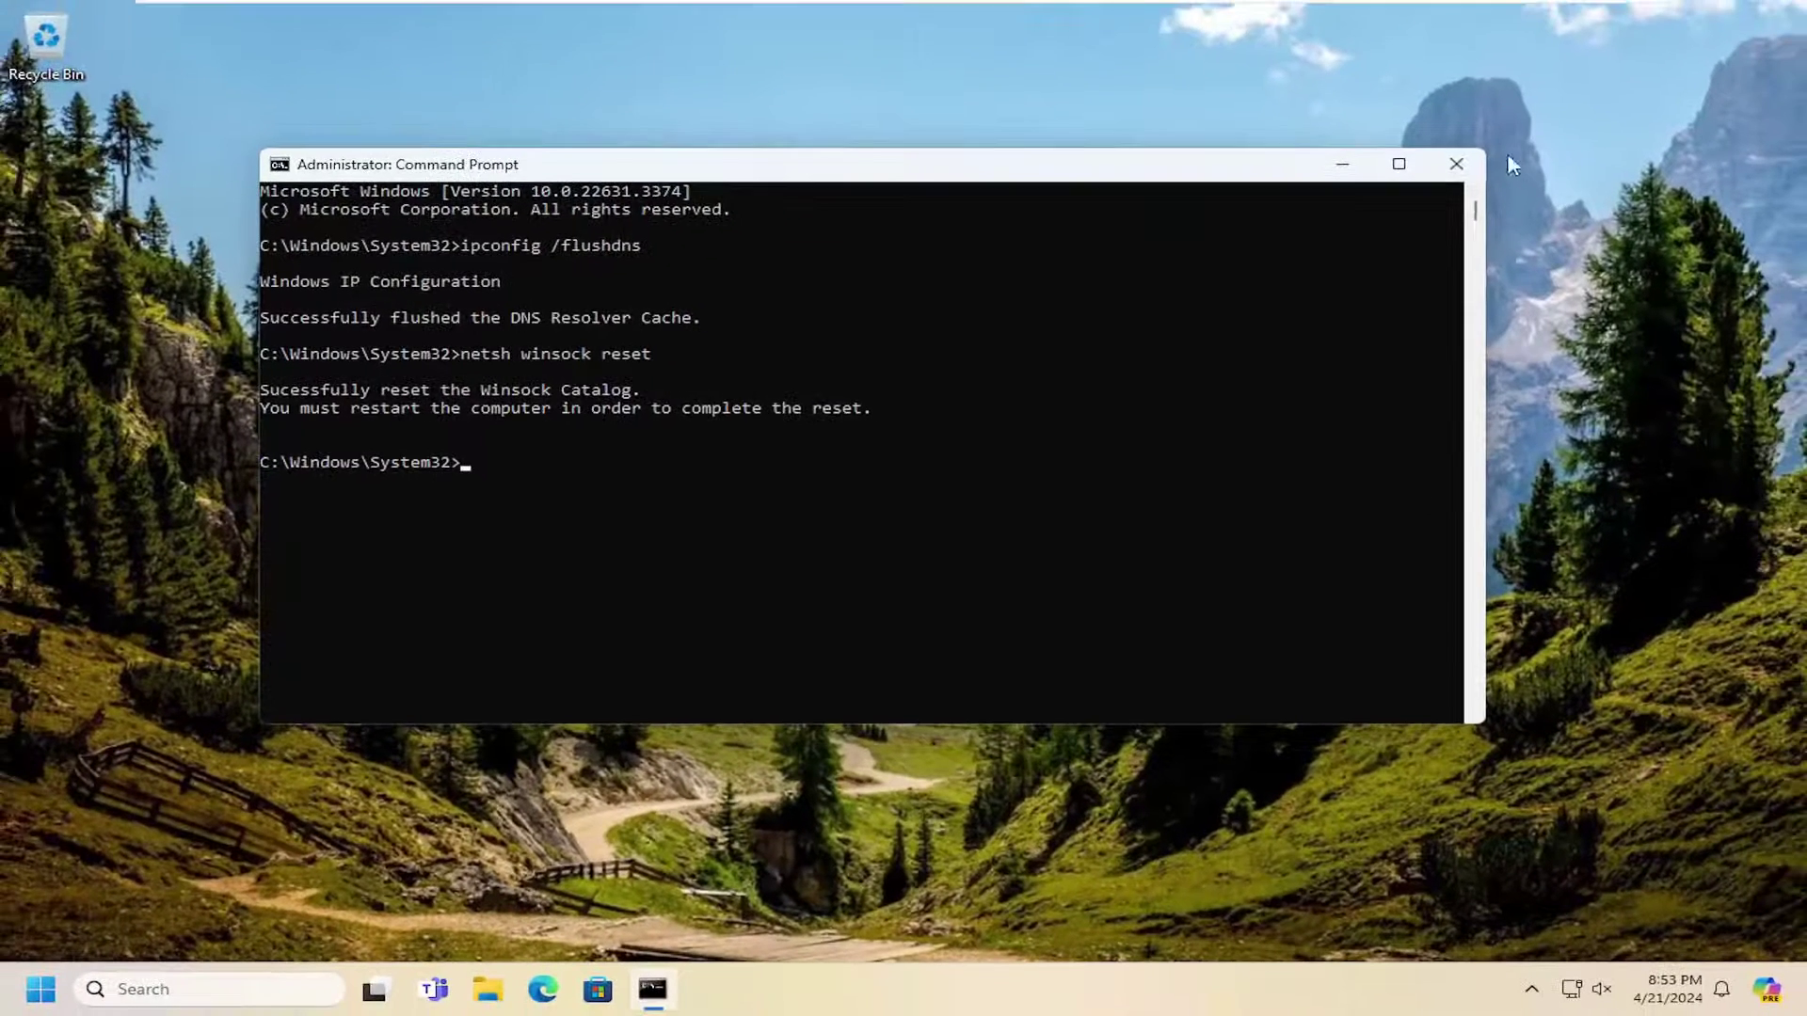
{"action": "left_click", "coordinate": [1423, 127]}
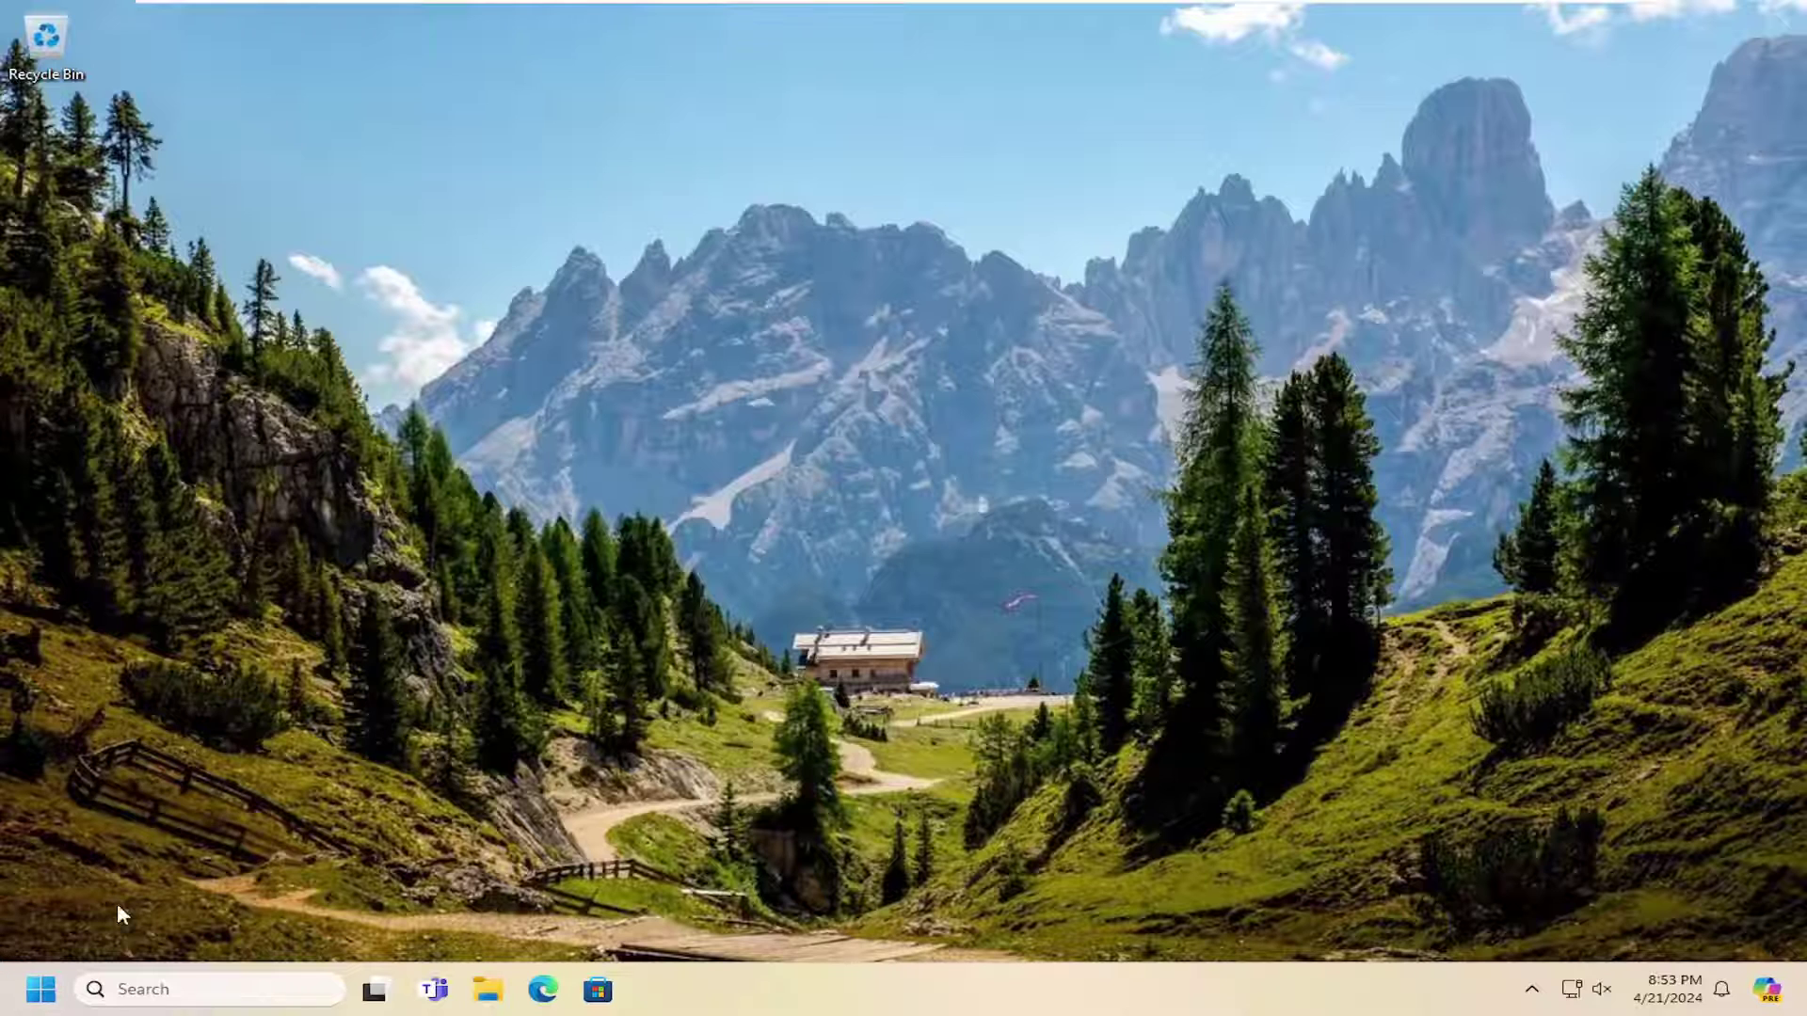
{"action": "right_click", "coordinate": [41, 989]}
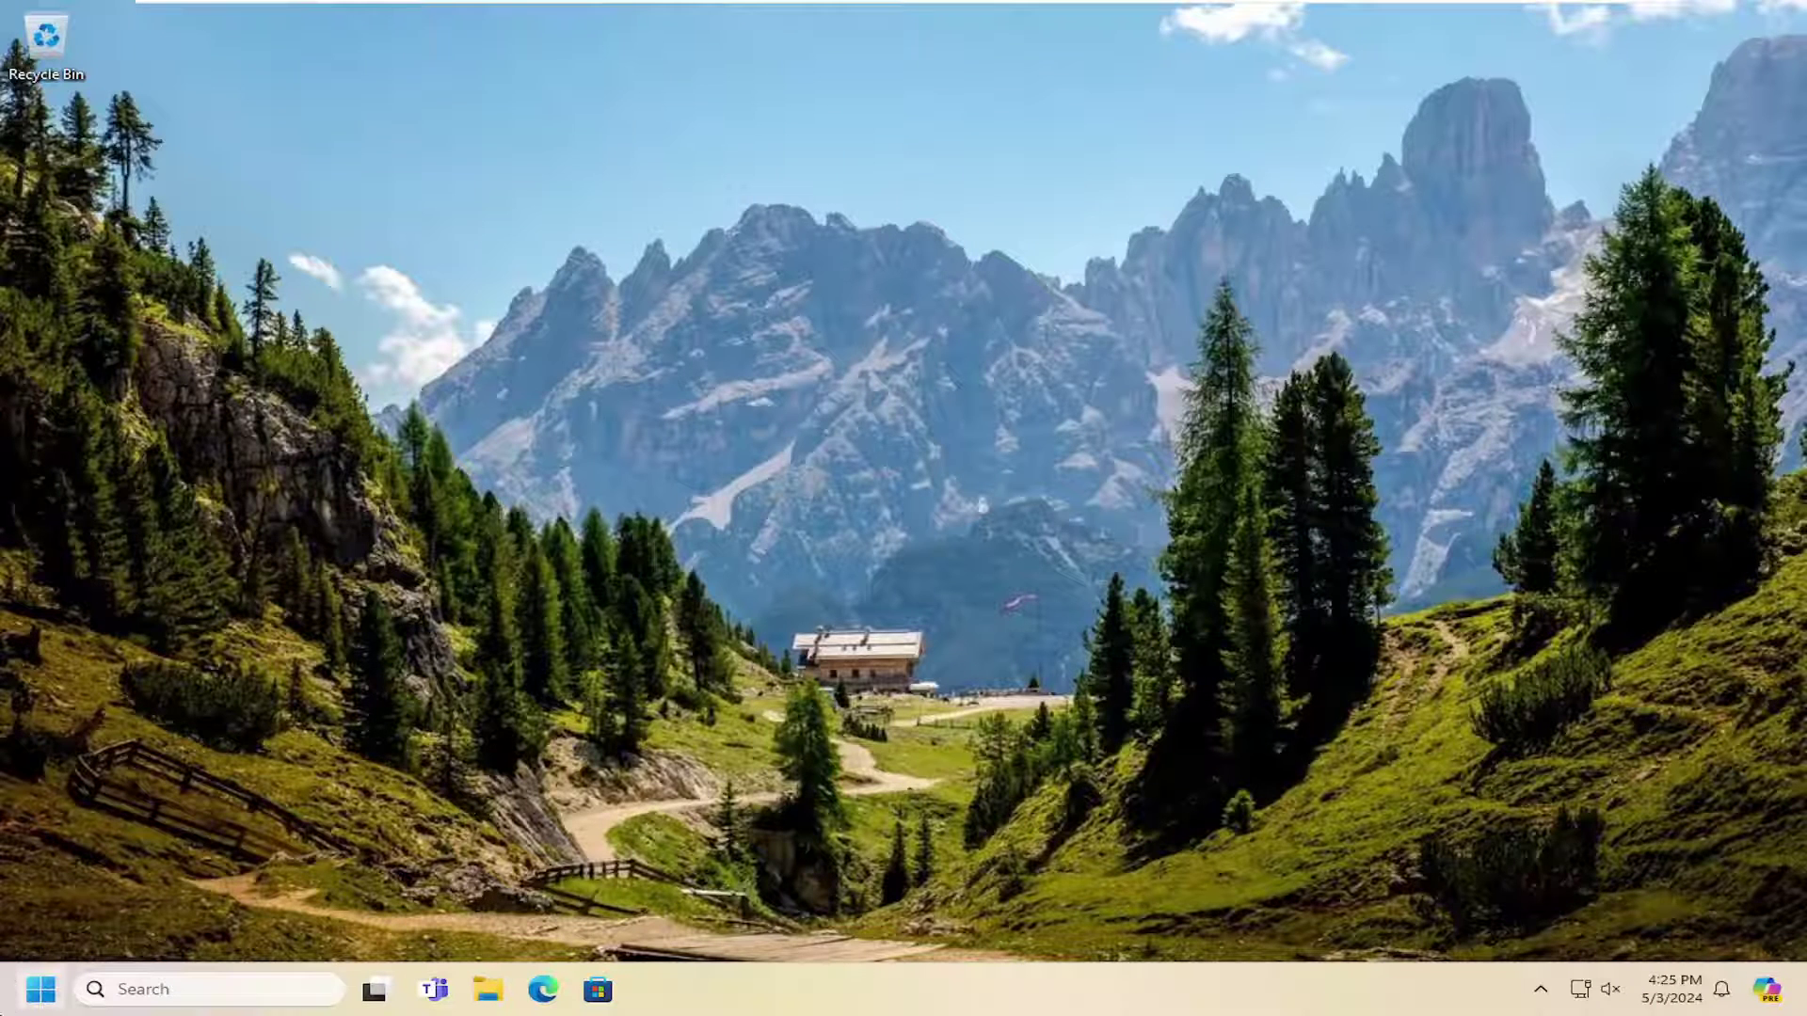
Search for 'device manager' and open Device Manager.
{"action": "left_click", "coordinate": [17, 996]}
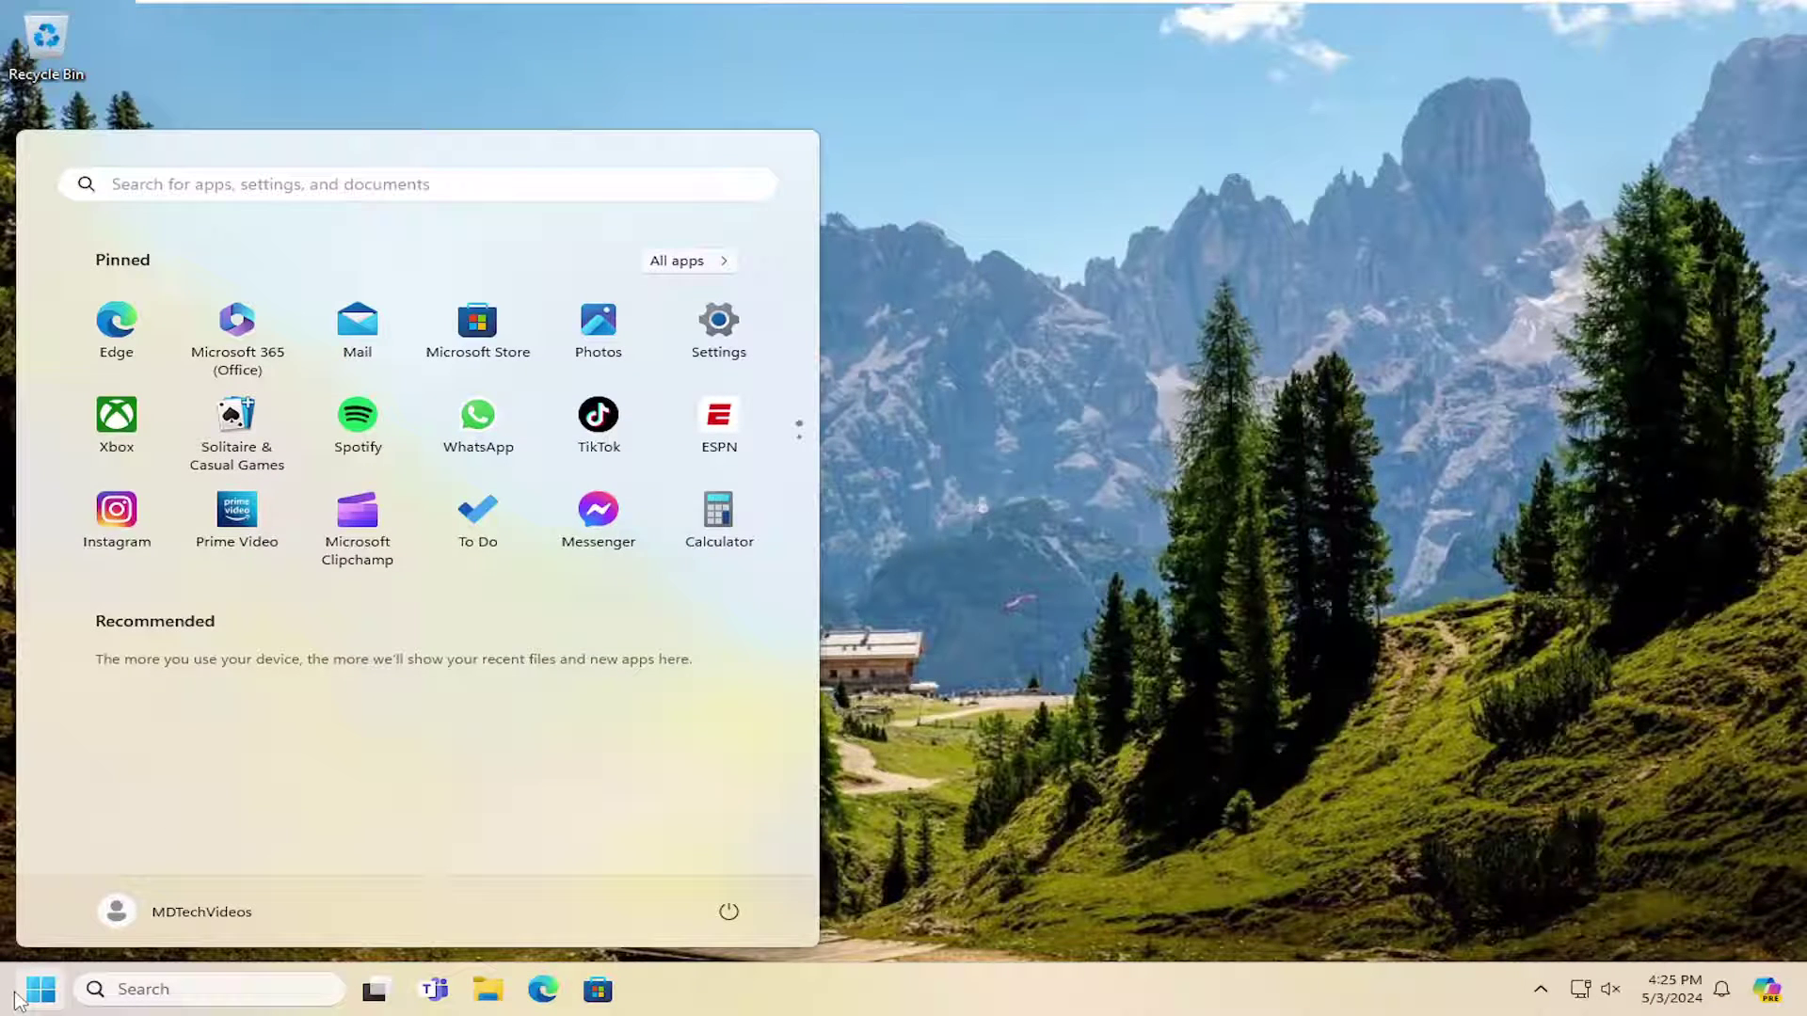
{"action": "type", "text": "device manager"}
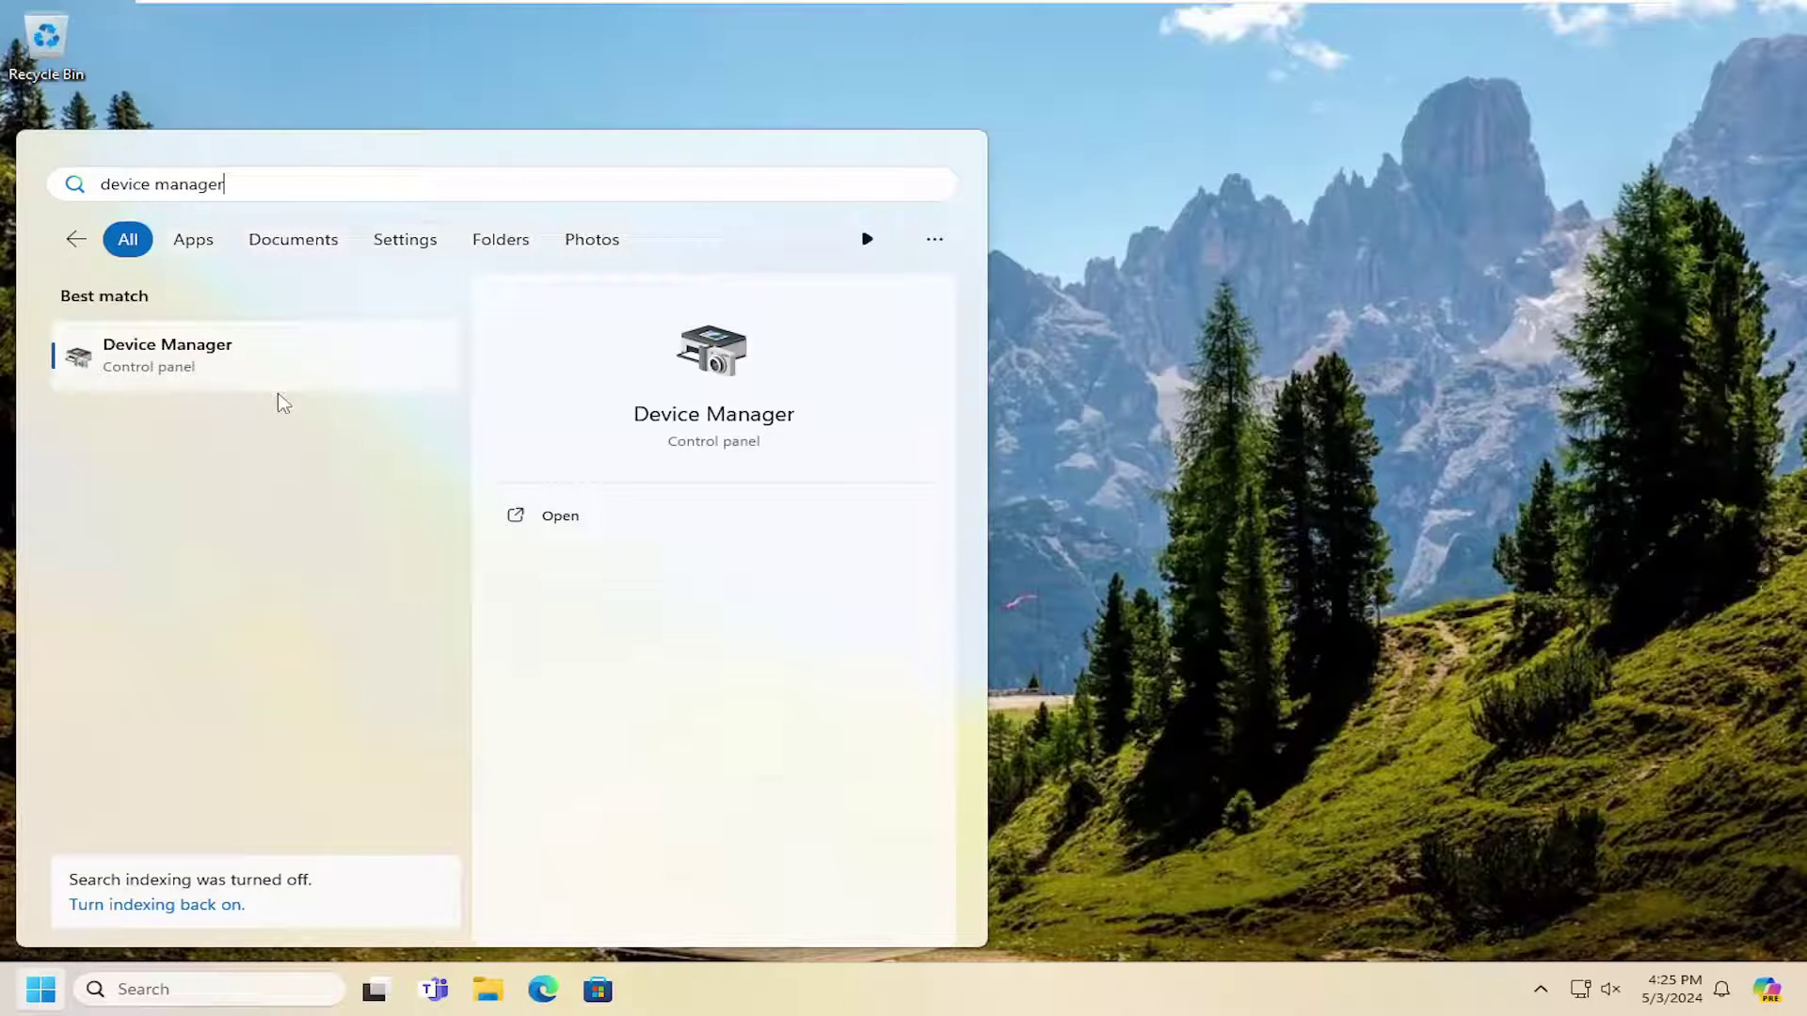
{"action": "left_click", "coordinate": [182, 359]}
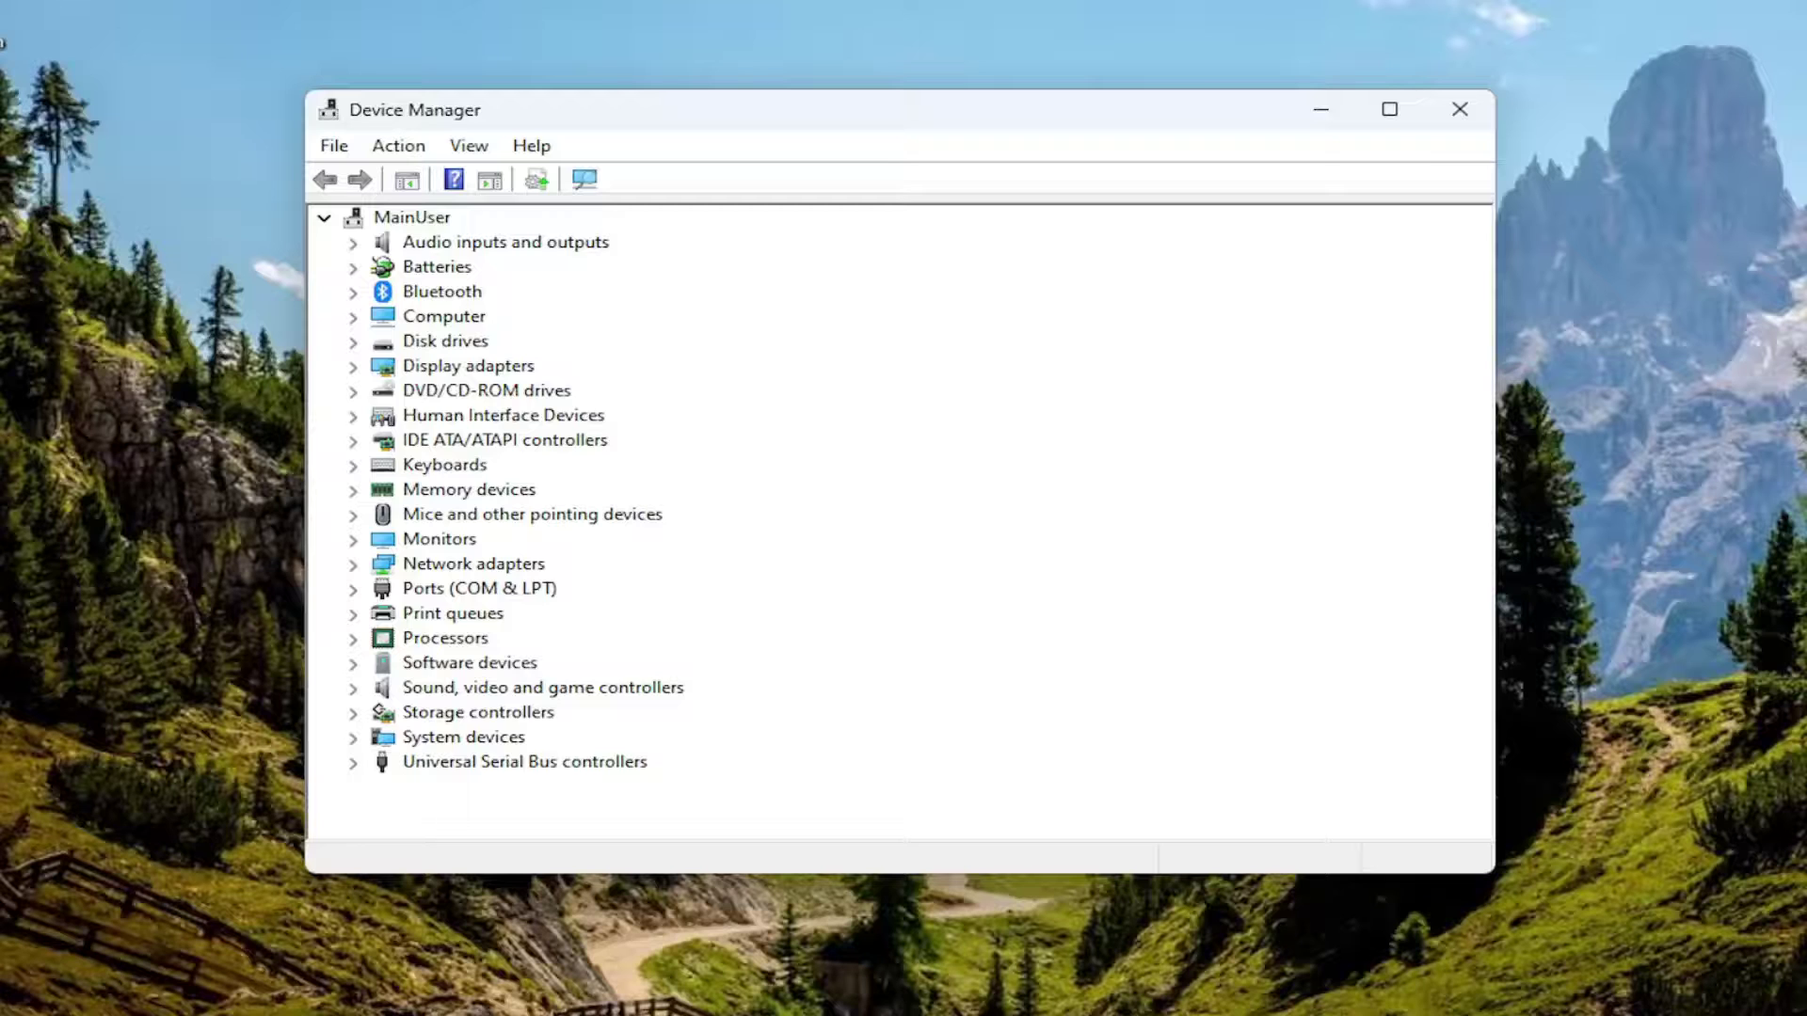
Under Network adapters, start Update driver for the Intel(R) 82574L Gigabit Network Connection.
{"action": "double_click", "coordinate": [450, 564]}
{"action": "left_click", "coordinate": [506, 593]}
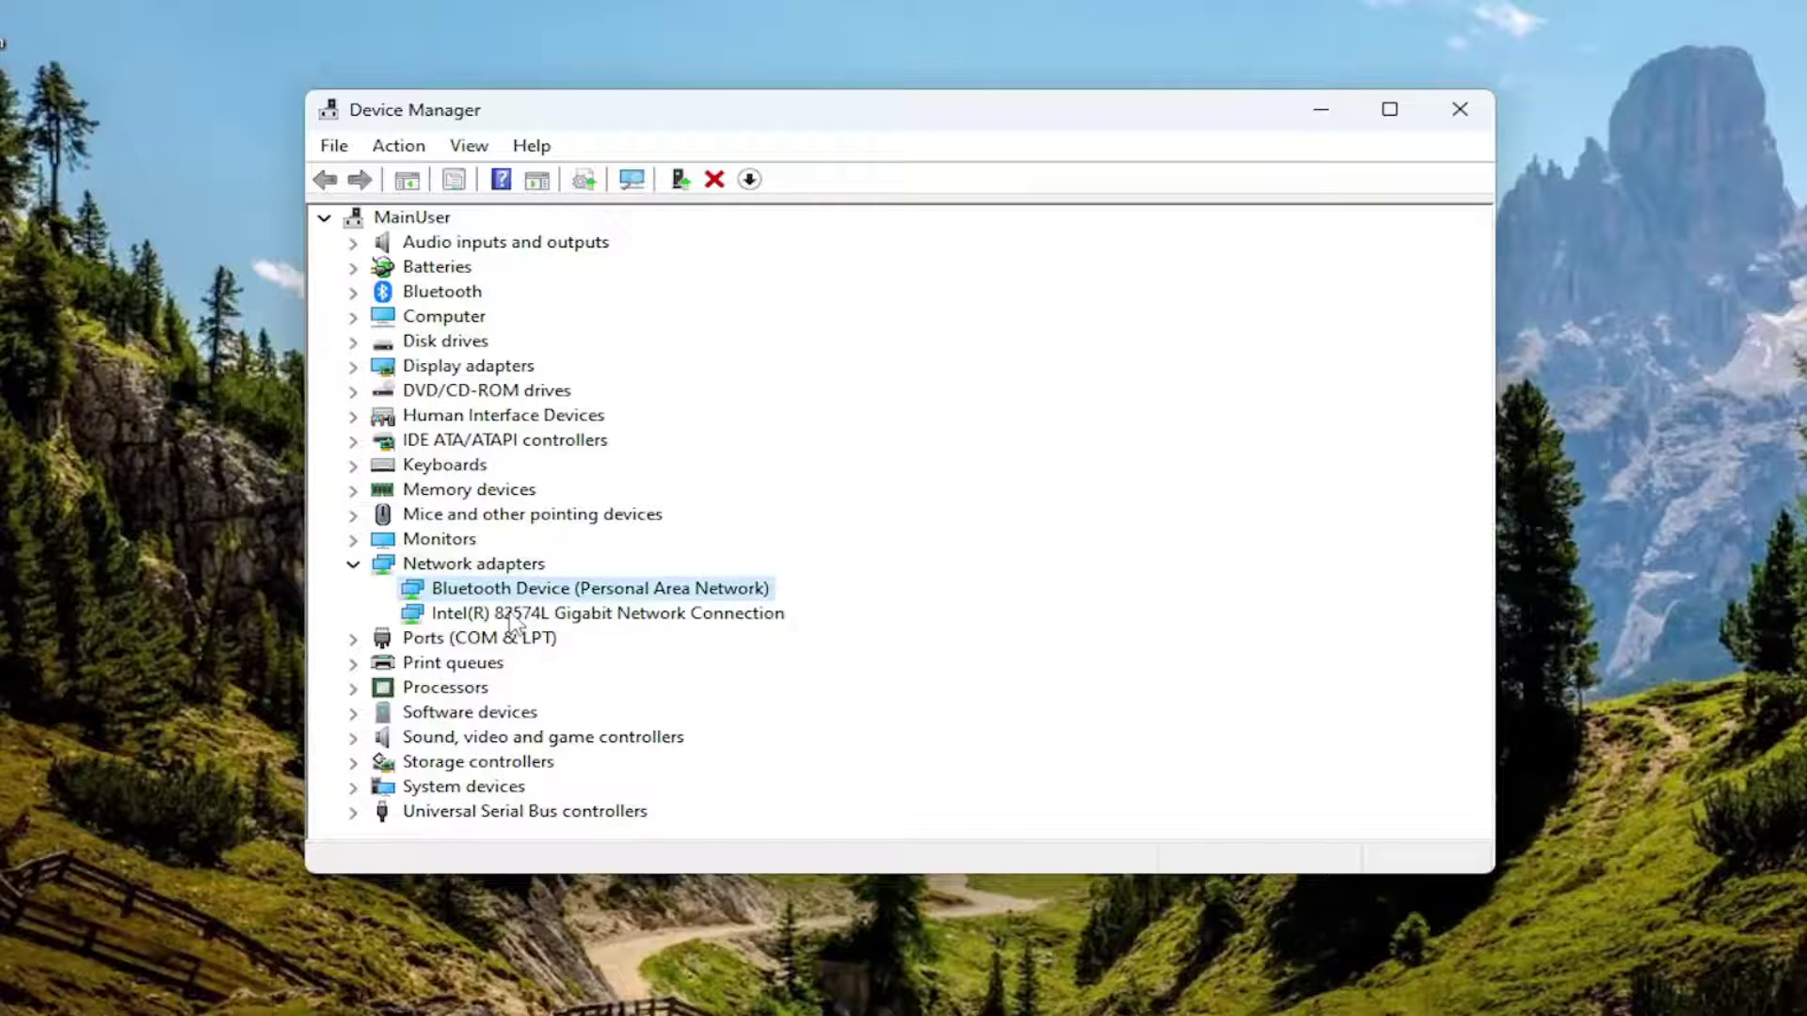
{"action": "left_click", "coordinate": [514, 615]}
{"action": "right_click", "coordinate": [553, 613]}
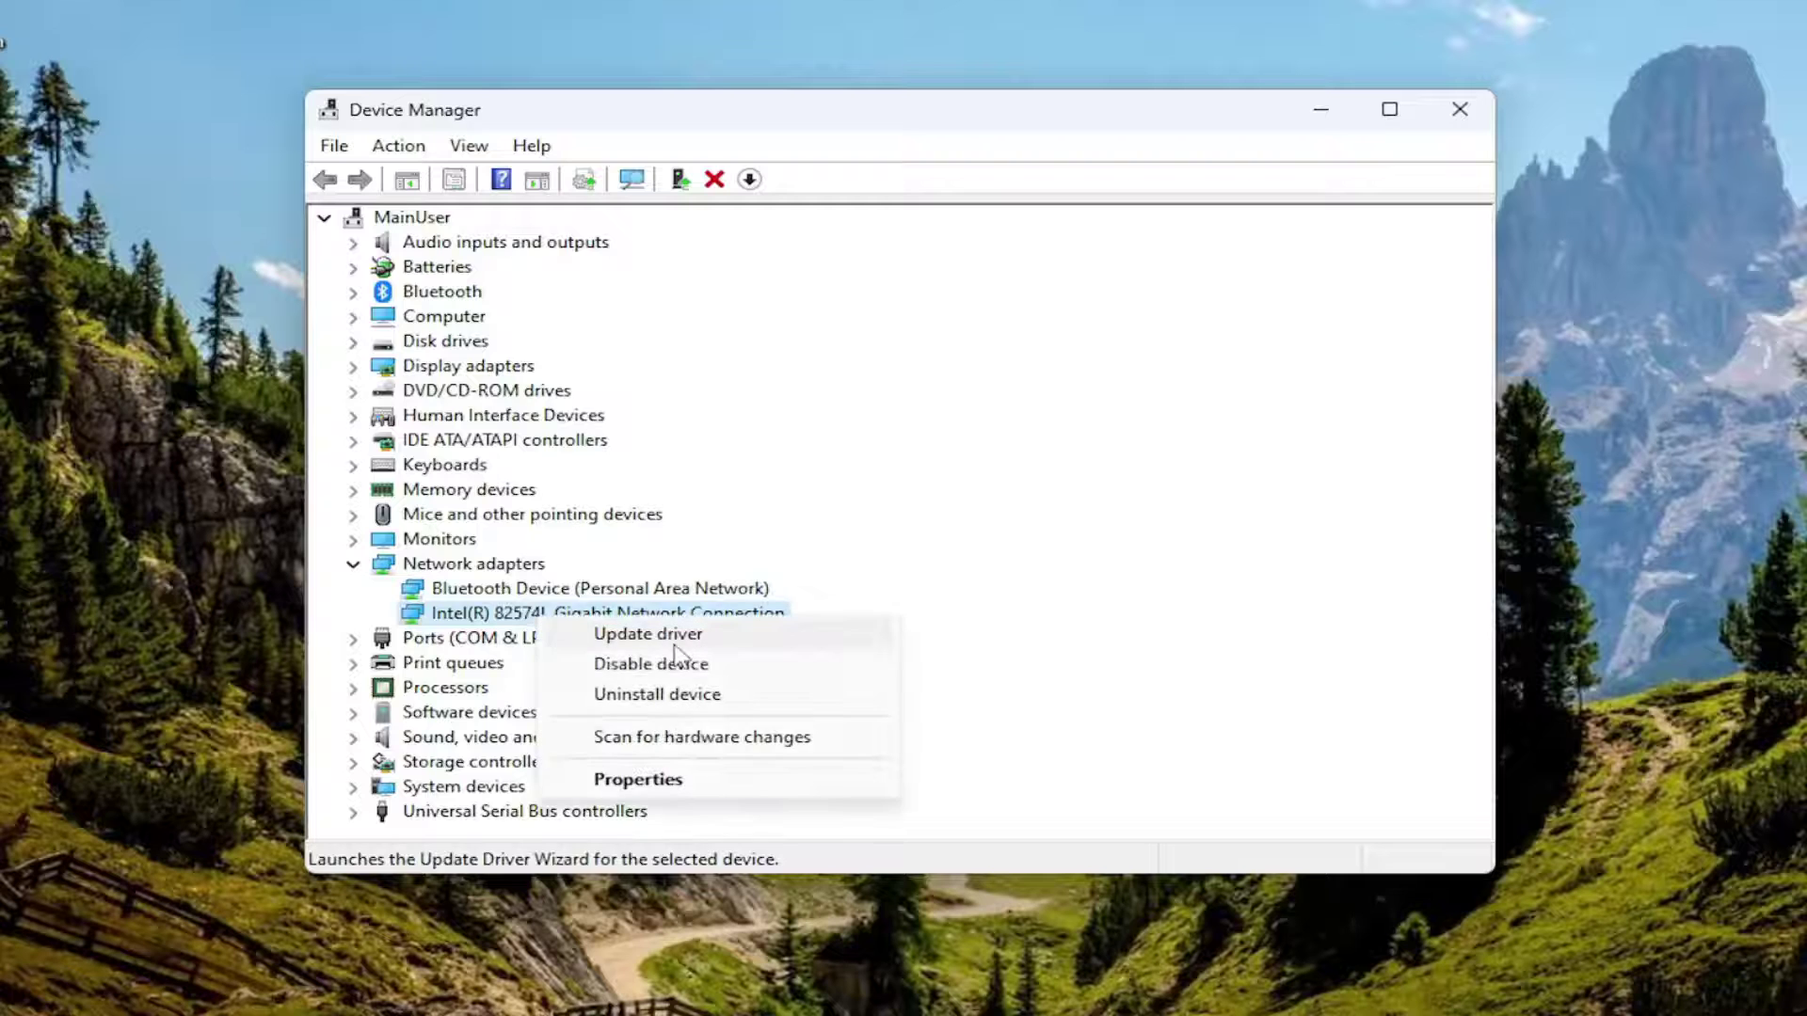
{"action": "left_click", "coordinate": [676, 636]}
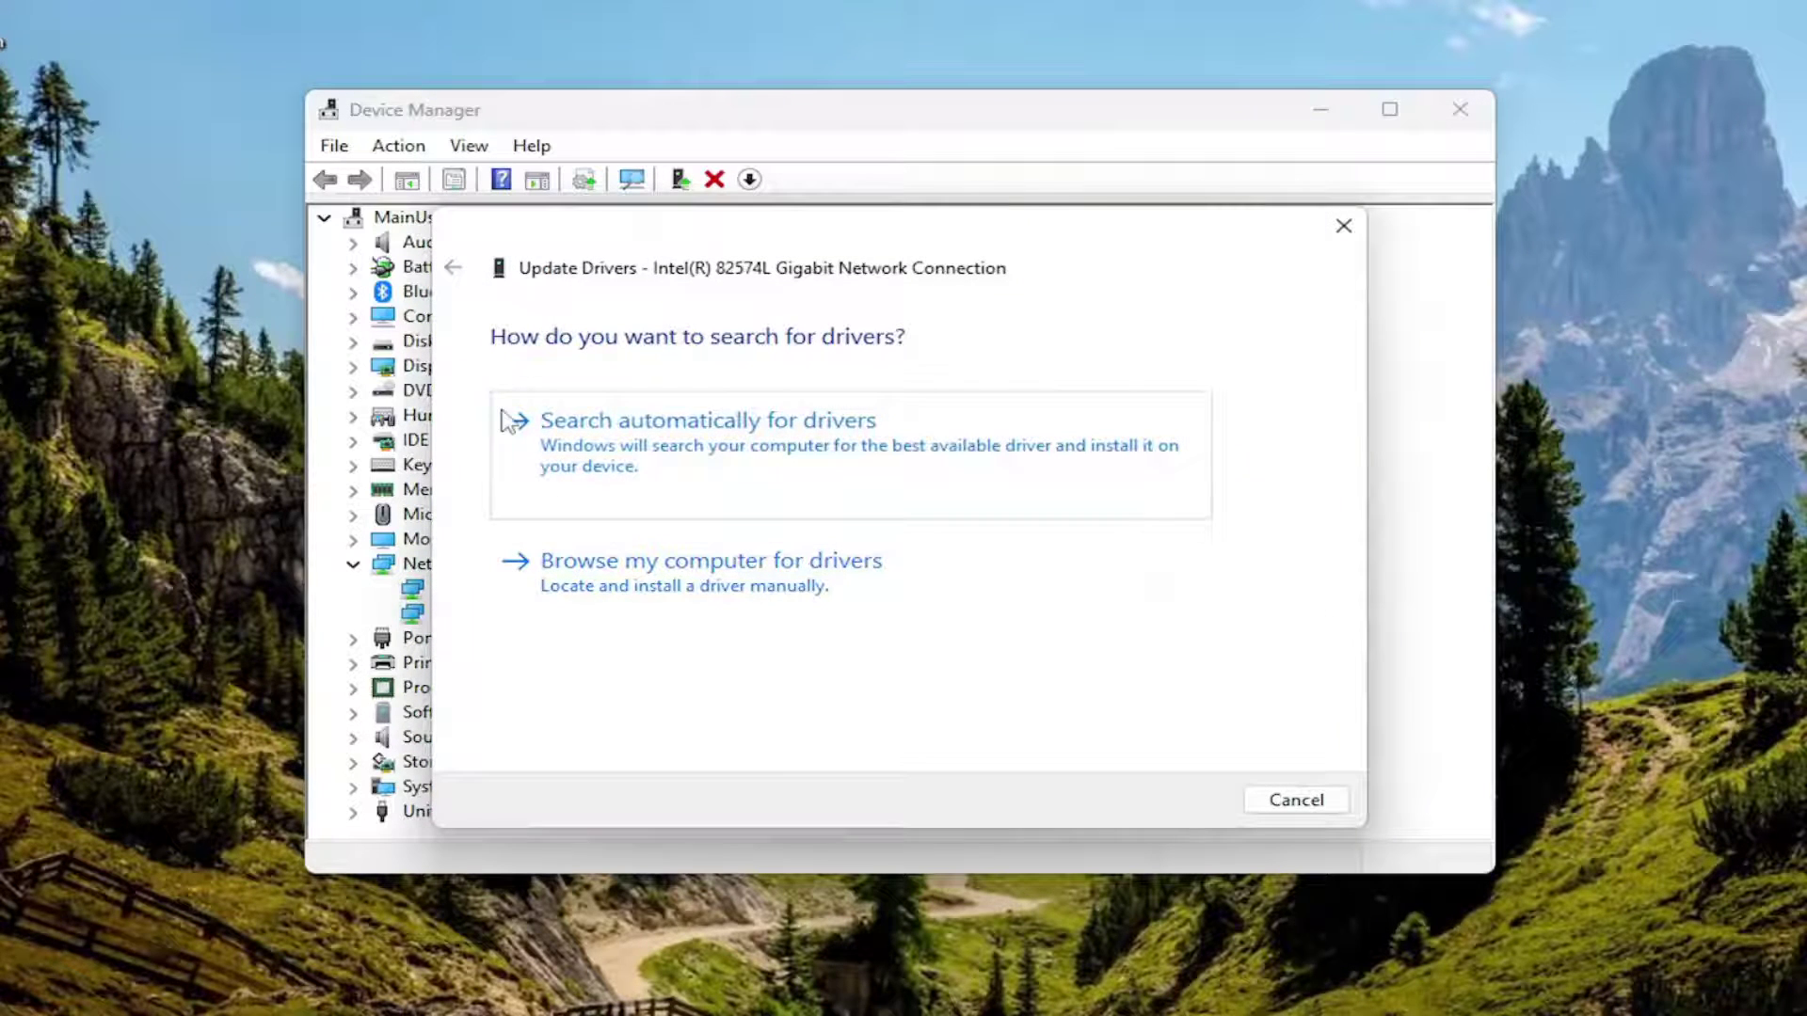
Reinstall the Intel 82574L driver from the computer's list of available drivers, then close the wizard.
{"action": "left_click", "coordinate": [659, 587]}
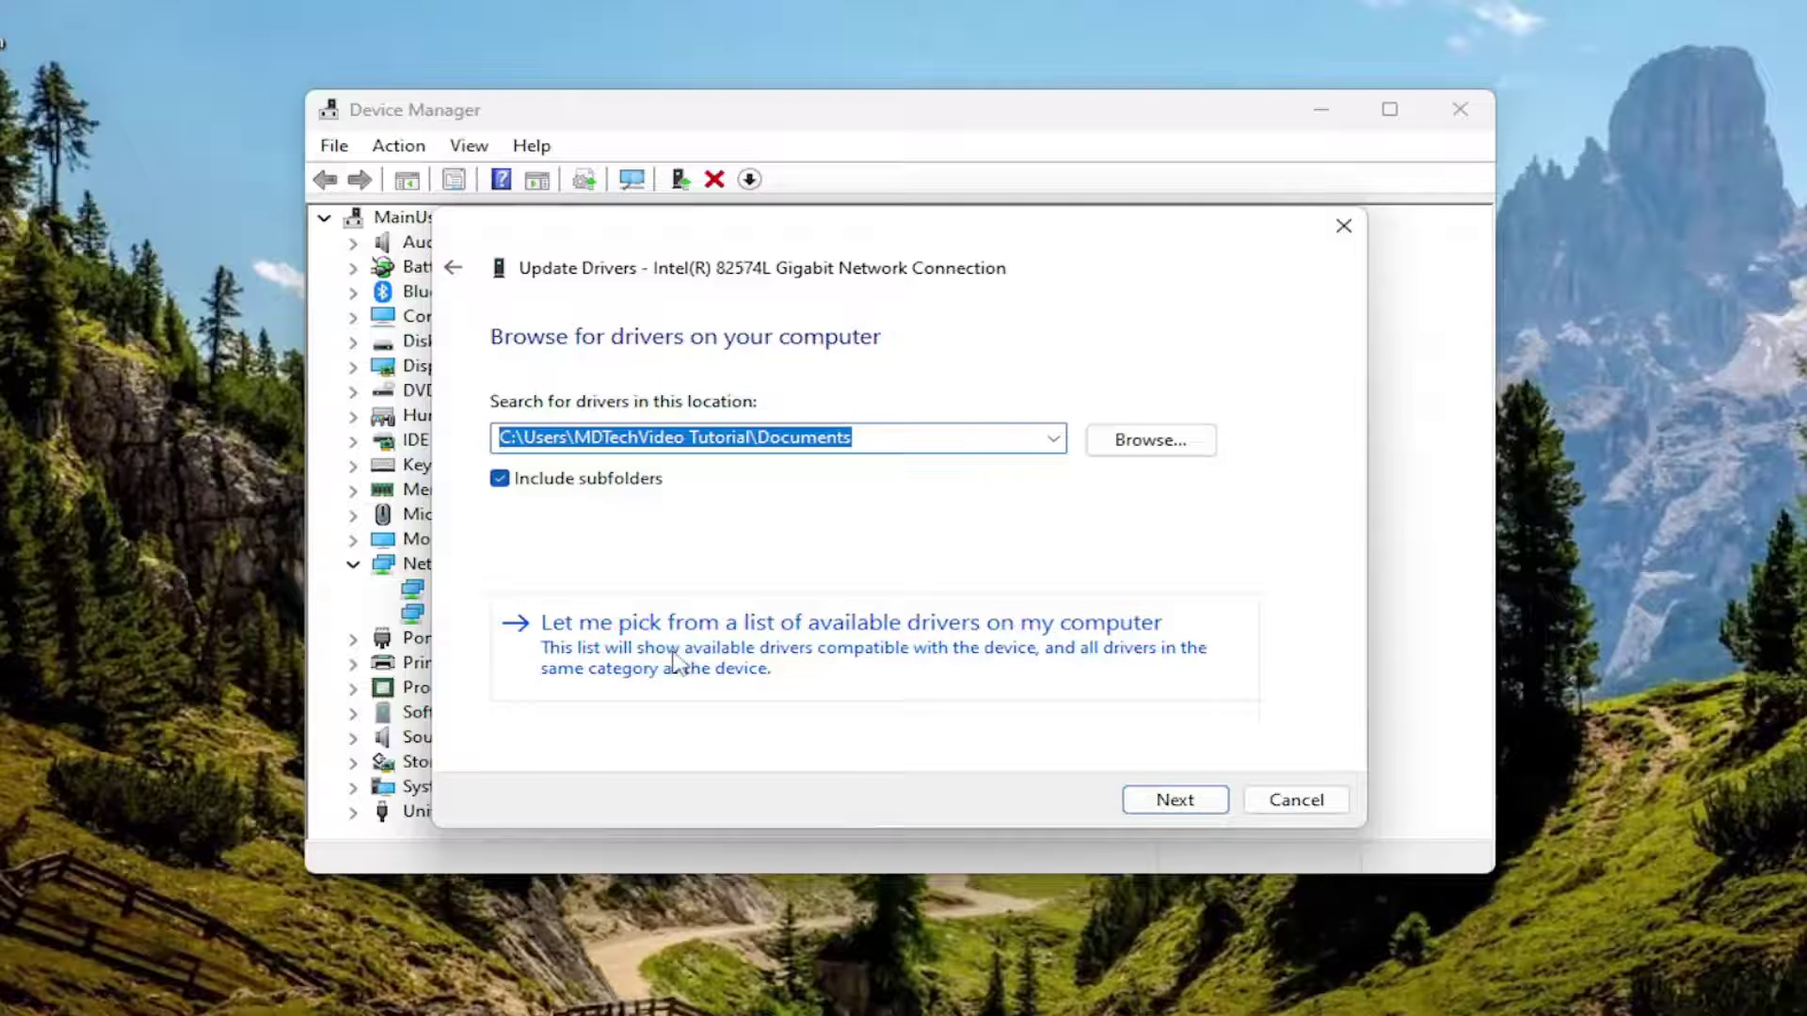
{"action": "left_click", "coordinate": [911, 648]}
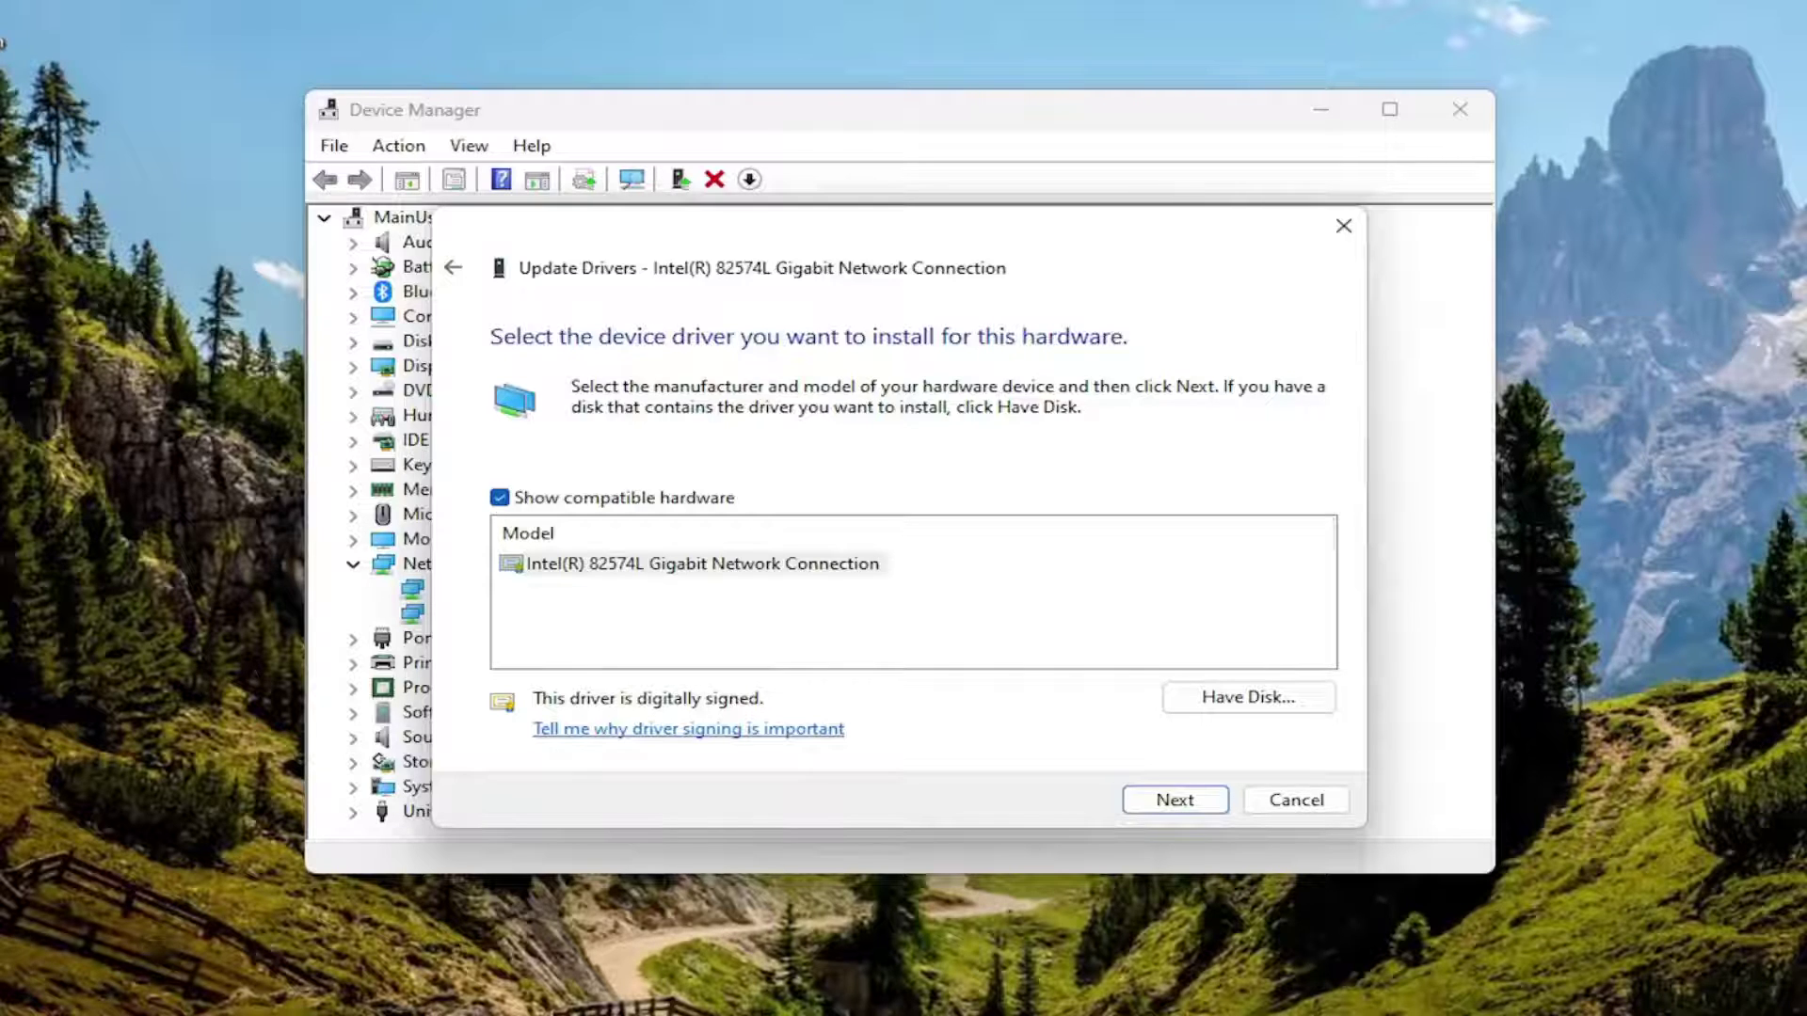
{"action": "left_click", "coordinate": [1186, 799]}
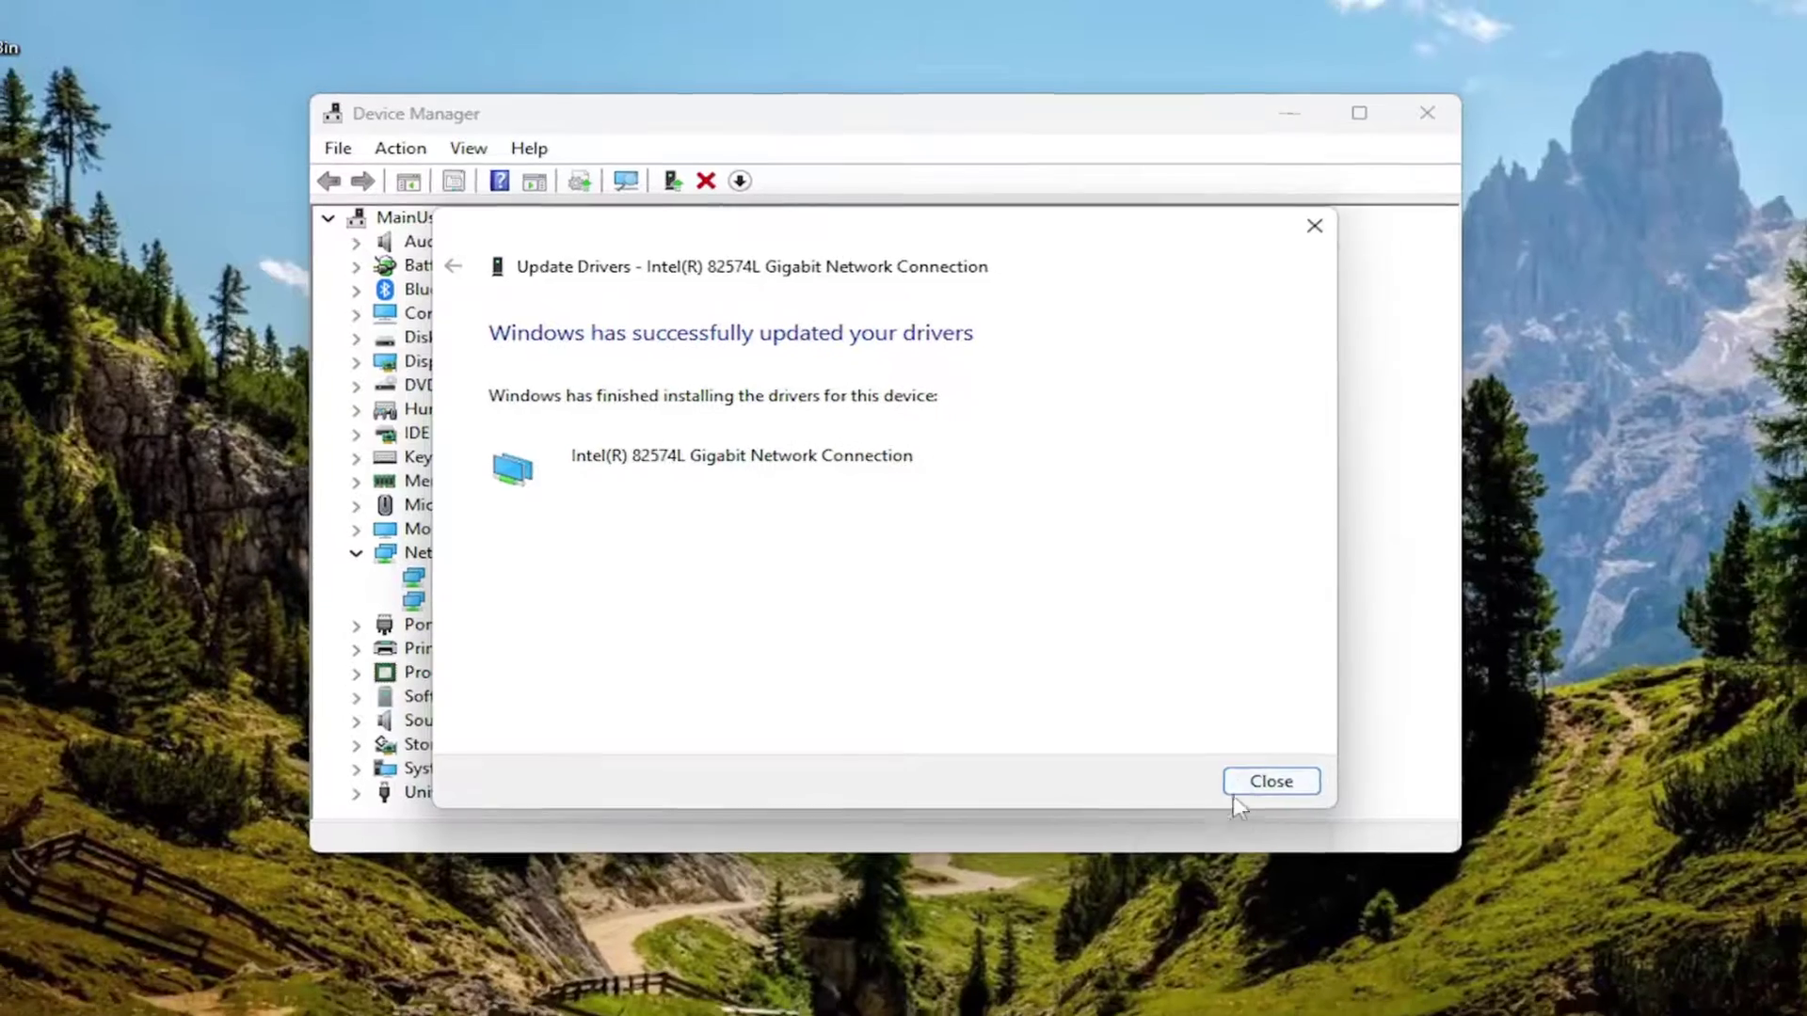
{"action": "left_click", "coordinate": [1299, 799]}
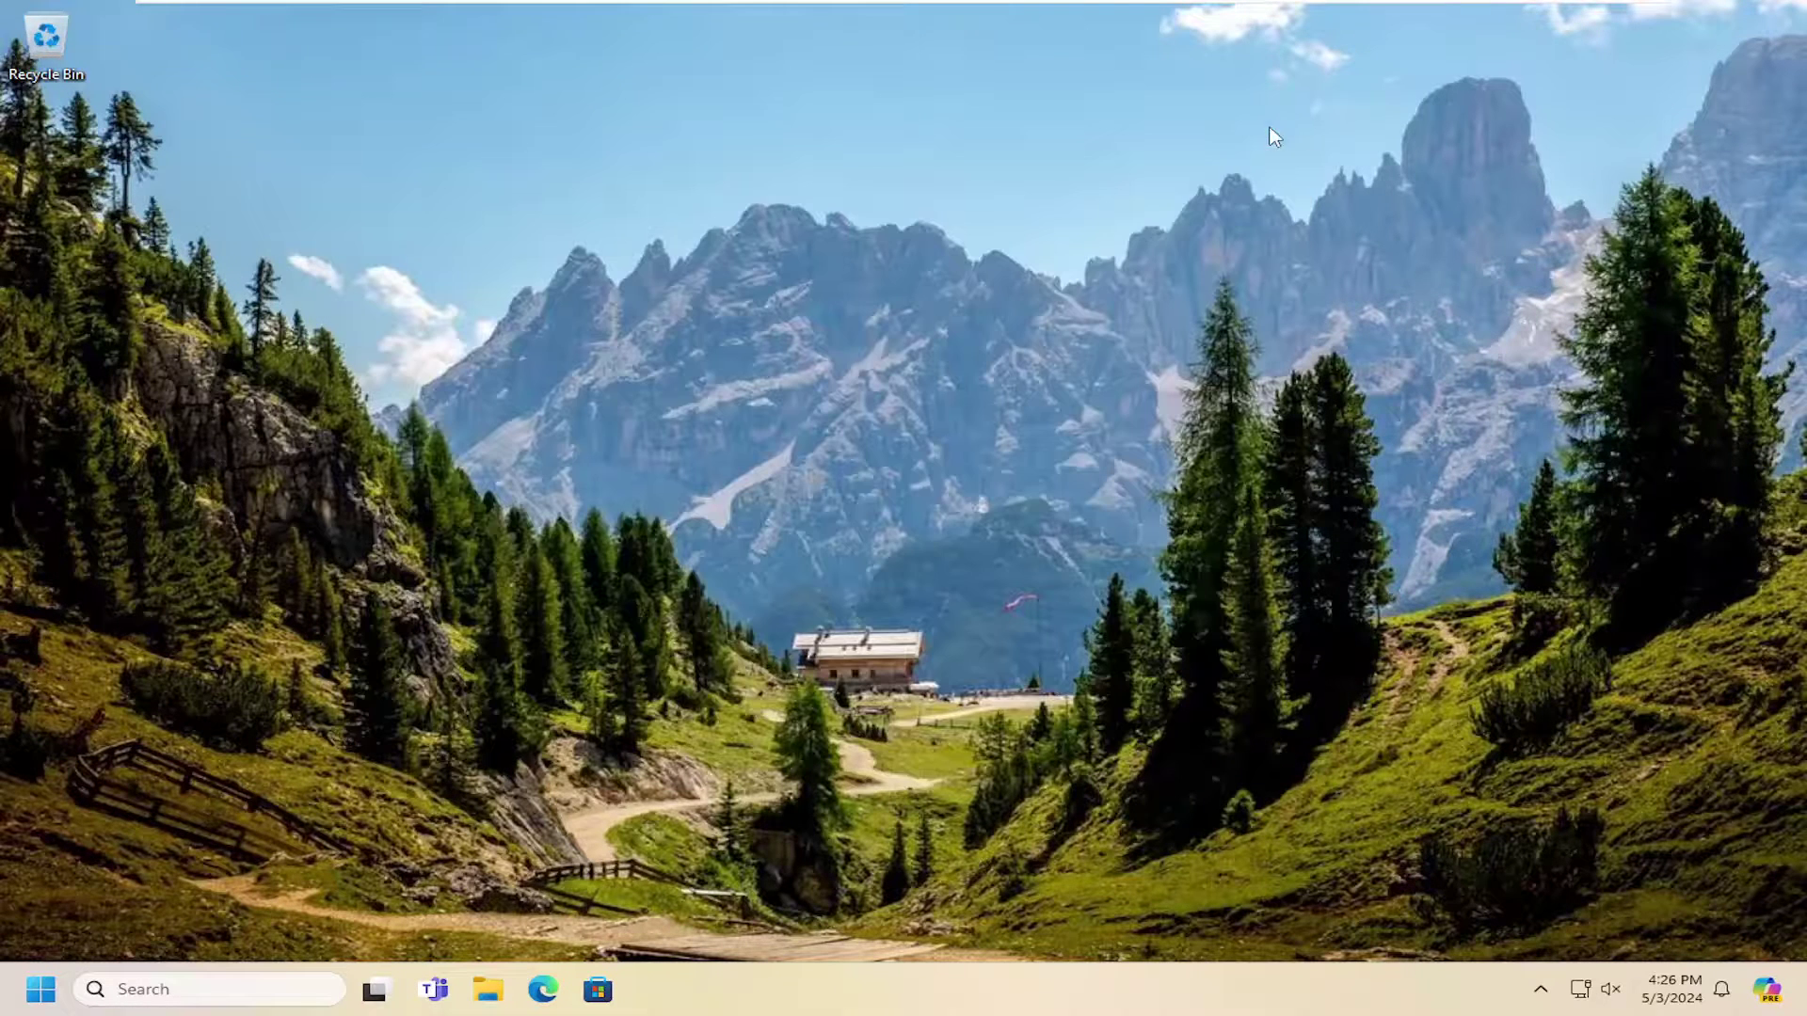
Search for 'airplane mode' and open the Airplane mode Settings page.
{"action": "left_click", "coordinate": [17, 1005]}
{"action": "type", "text": "airplane mode"}
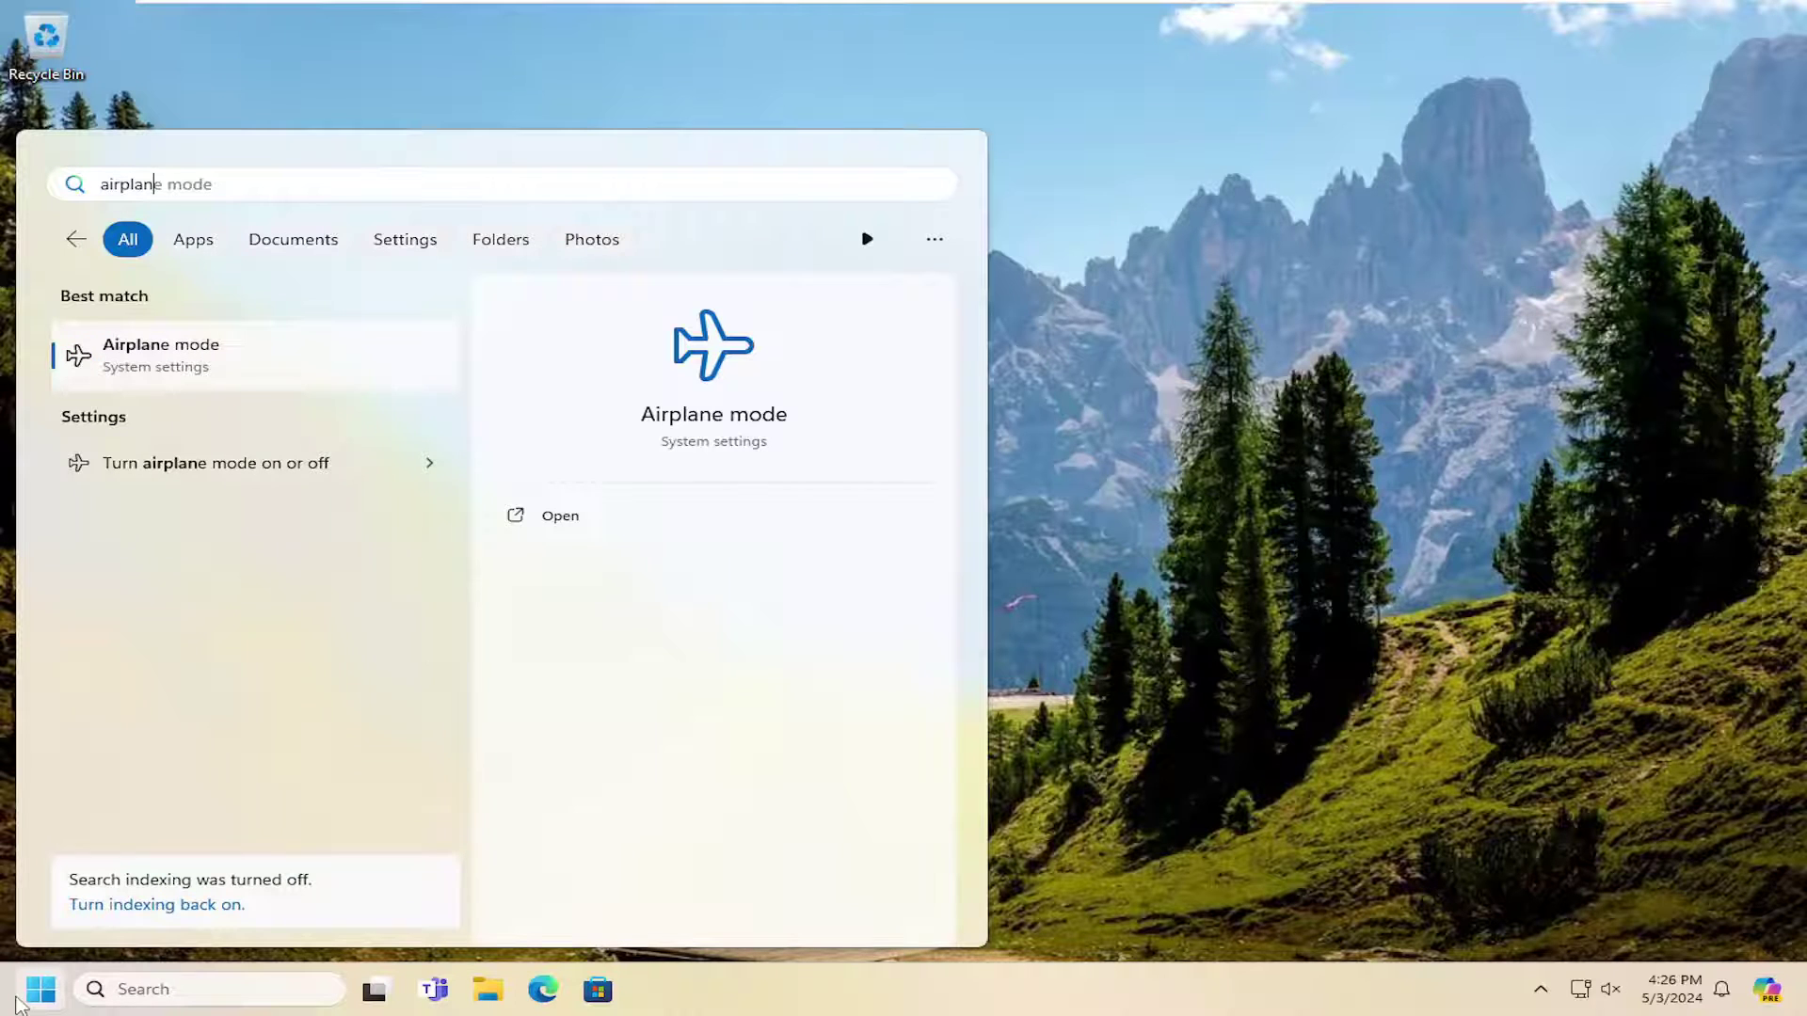
{"action": "left_click", "coordinate": [178, 366]}
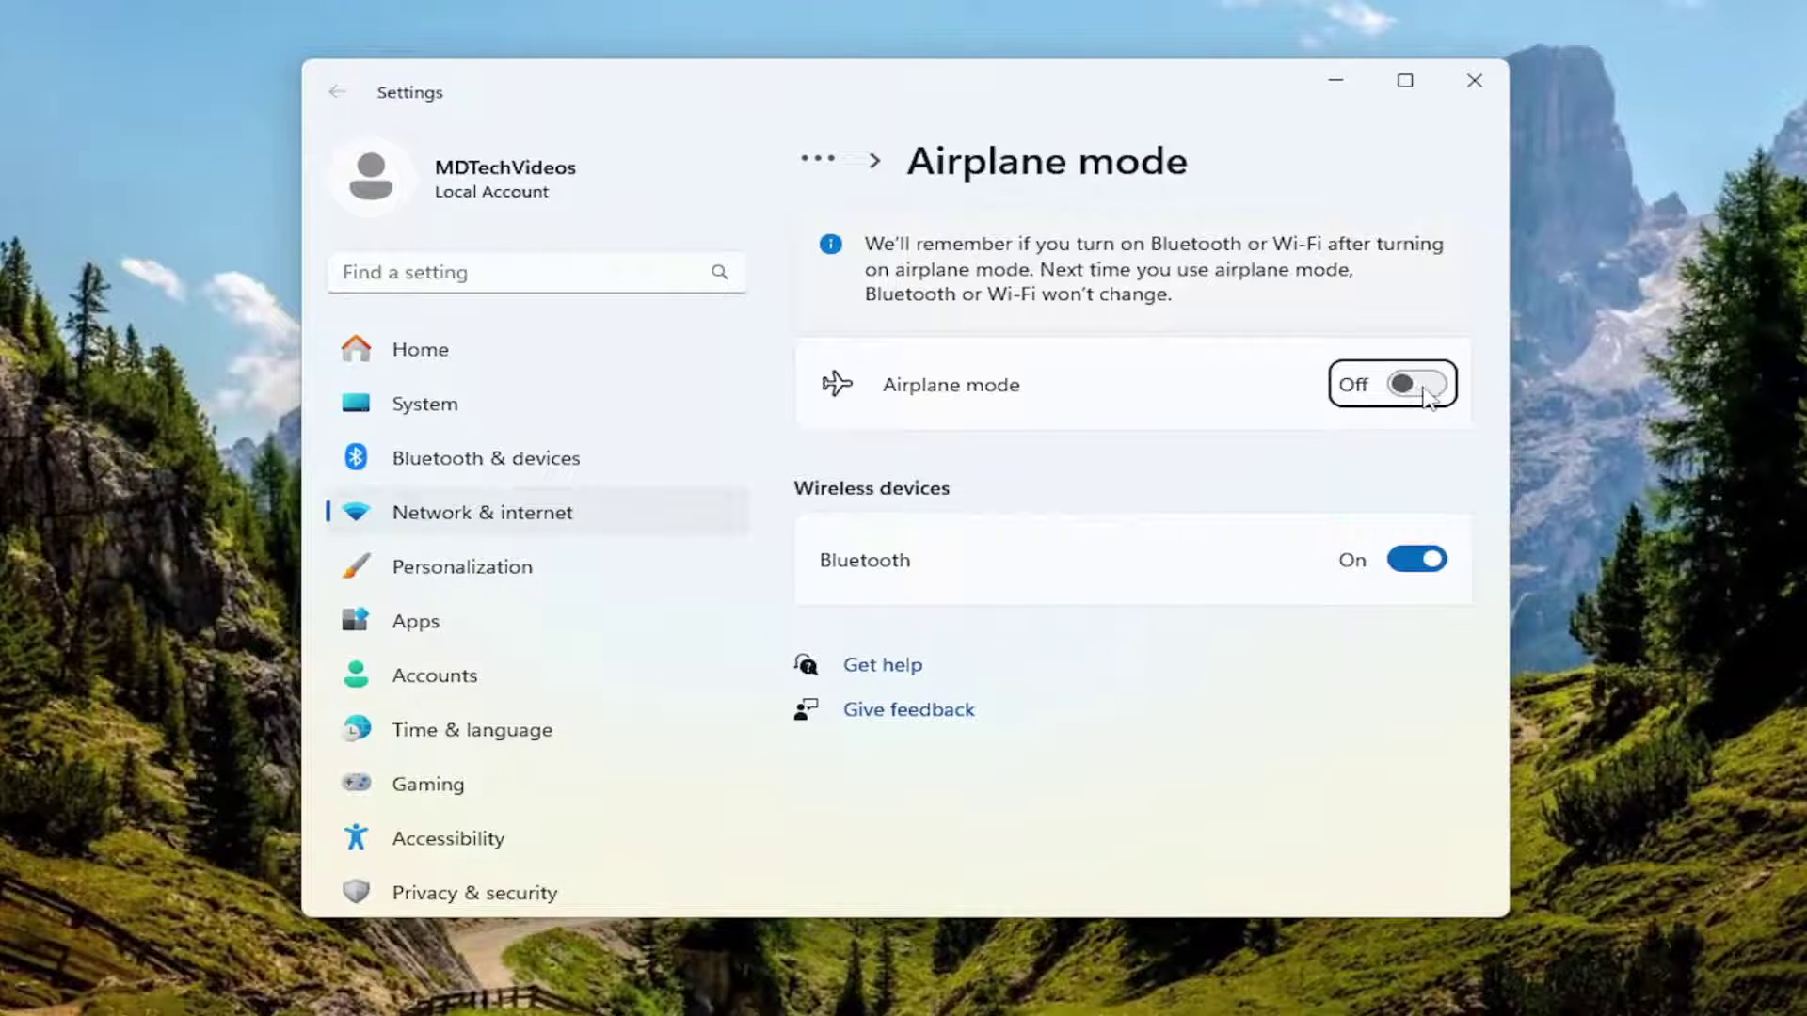
Toggle Airplane mode on and back off, leaving Bluetooth on, then close Settings.
{"action": "left_click", "coordinate": [1428, 390]}
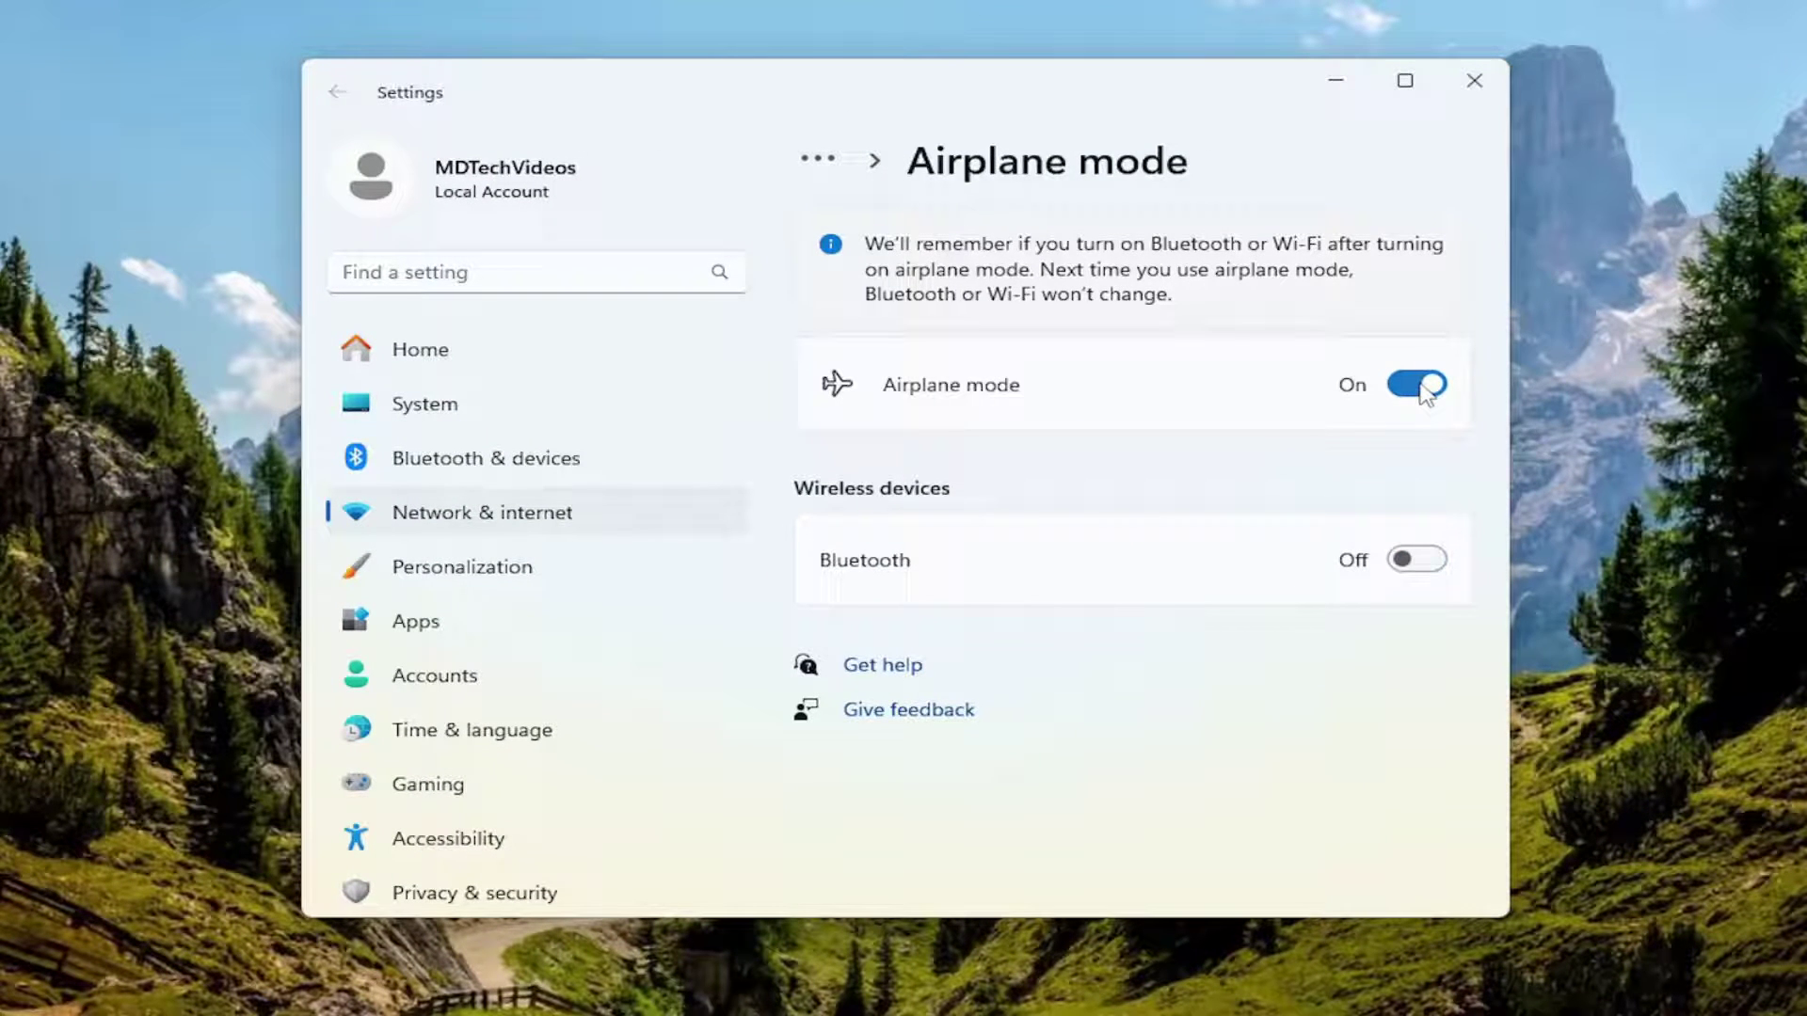
{"action": "left_click", "coordinate": [1423, 392]}
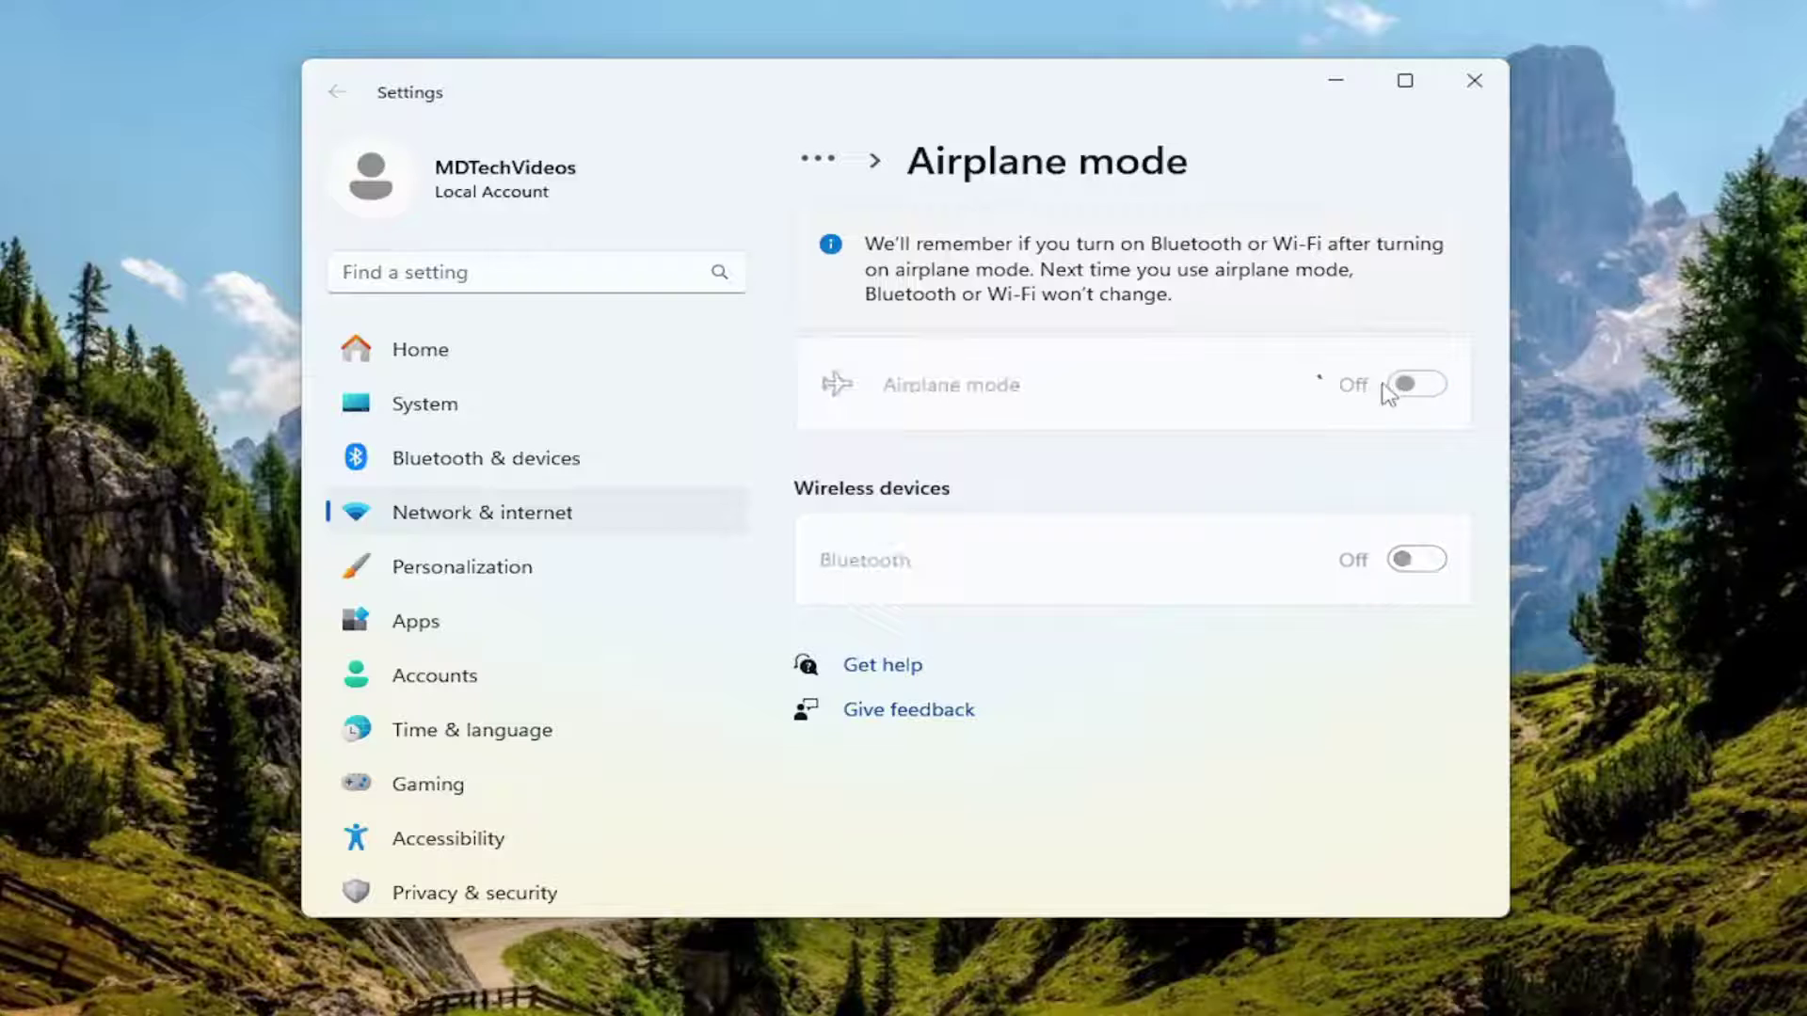
{"action": "left_click", "coordinate": [1479, 95]}
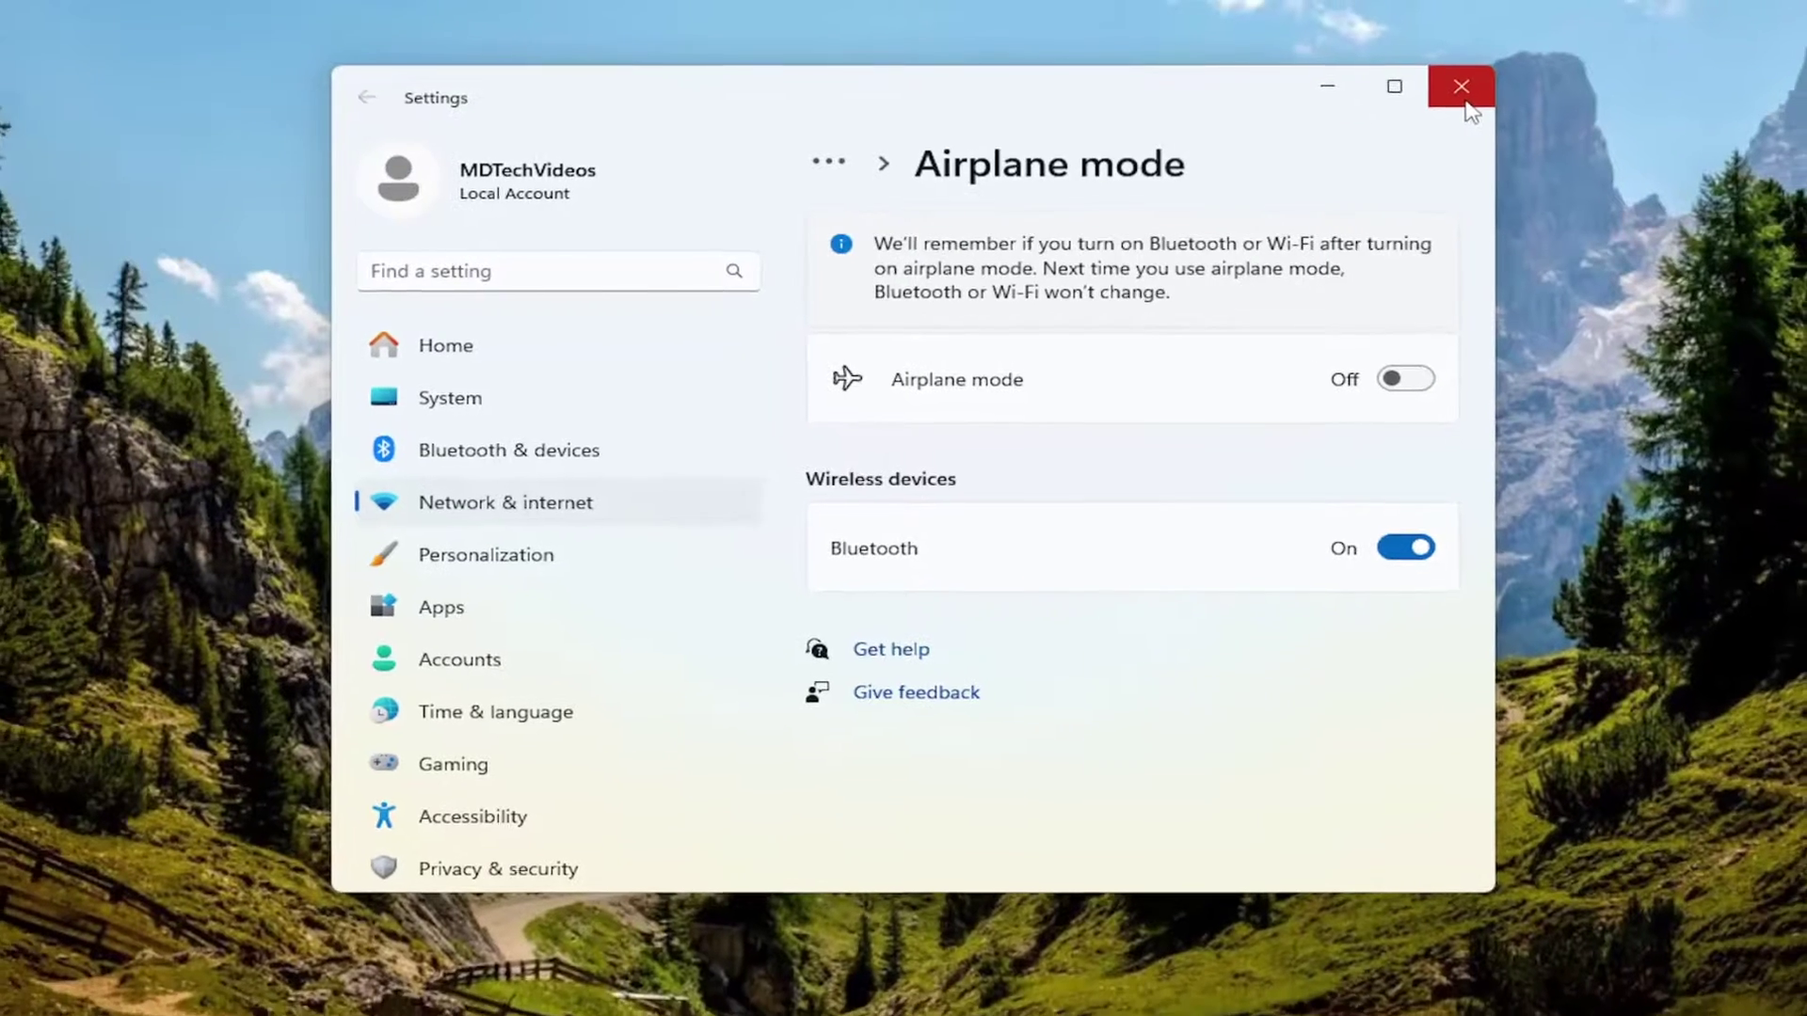